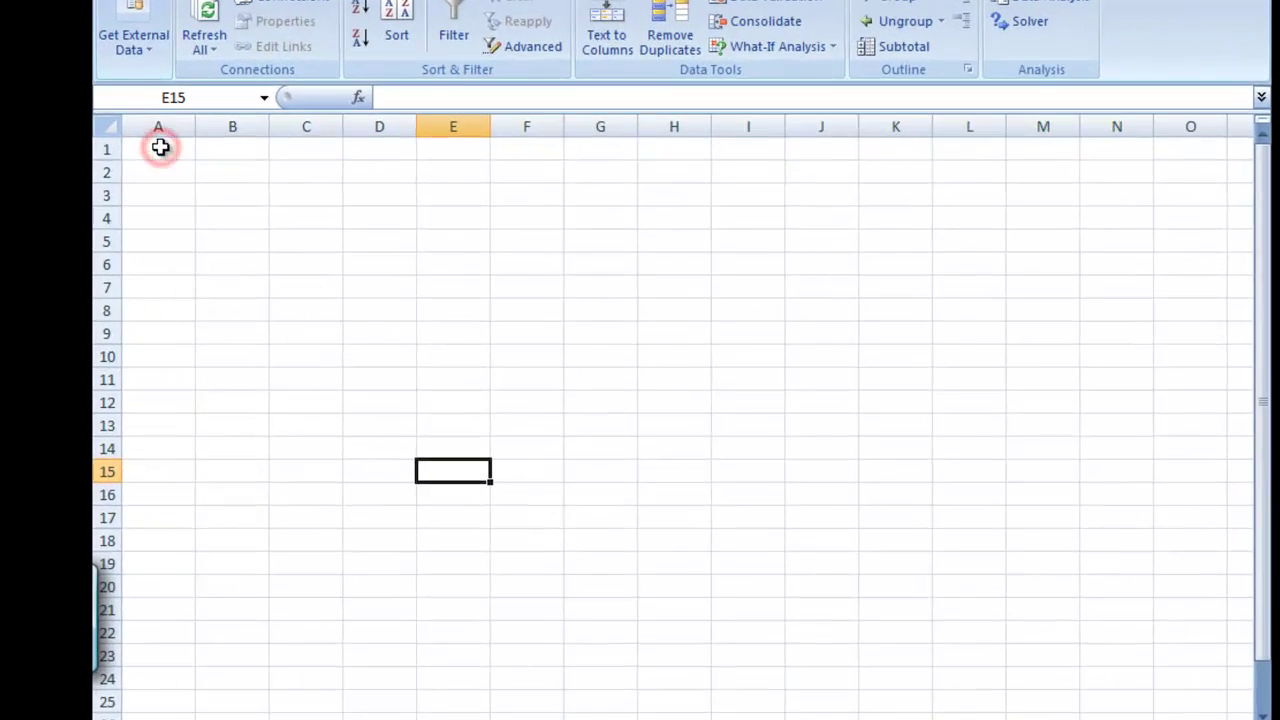
- Enter 0 in cell A1 and the formula =A1+PI()/20 in cell A2
click(215, 186)
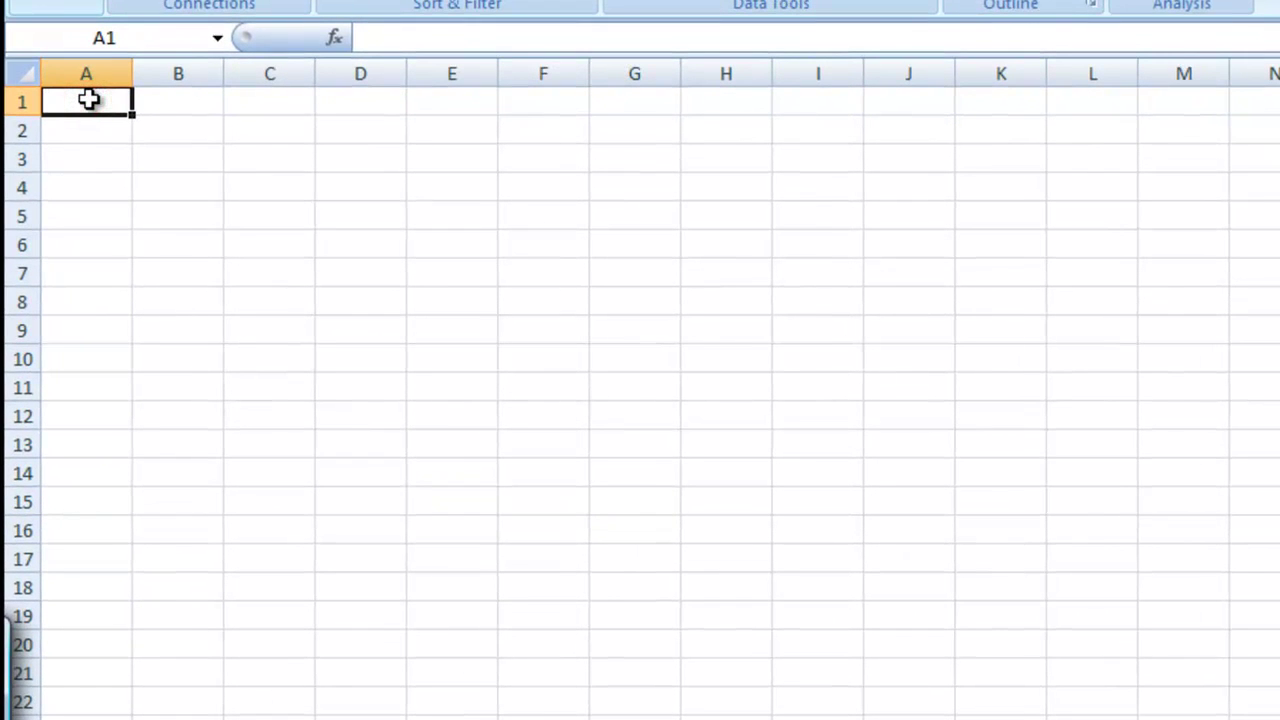
text(0)
key(Return)
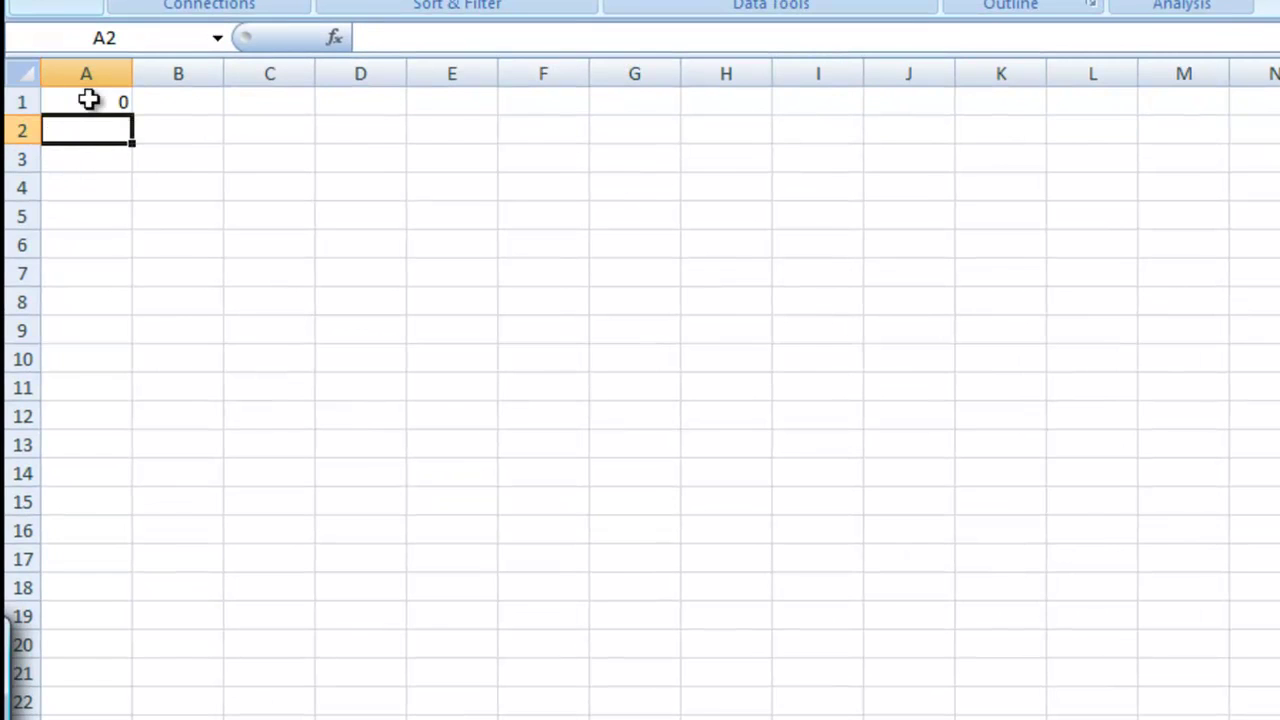
click(95, 128)
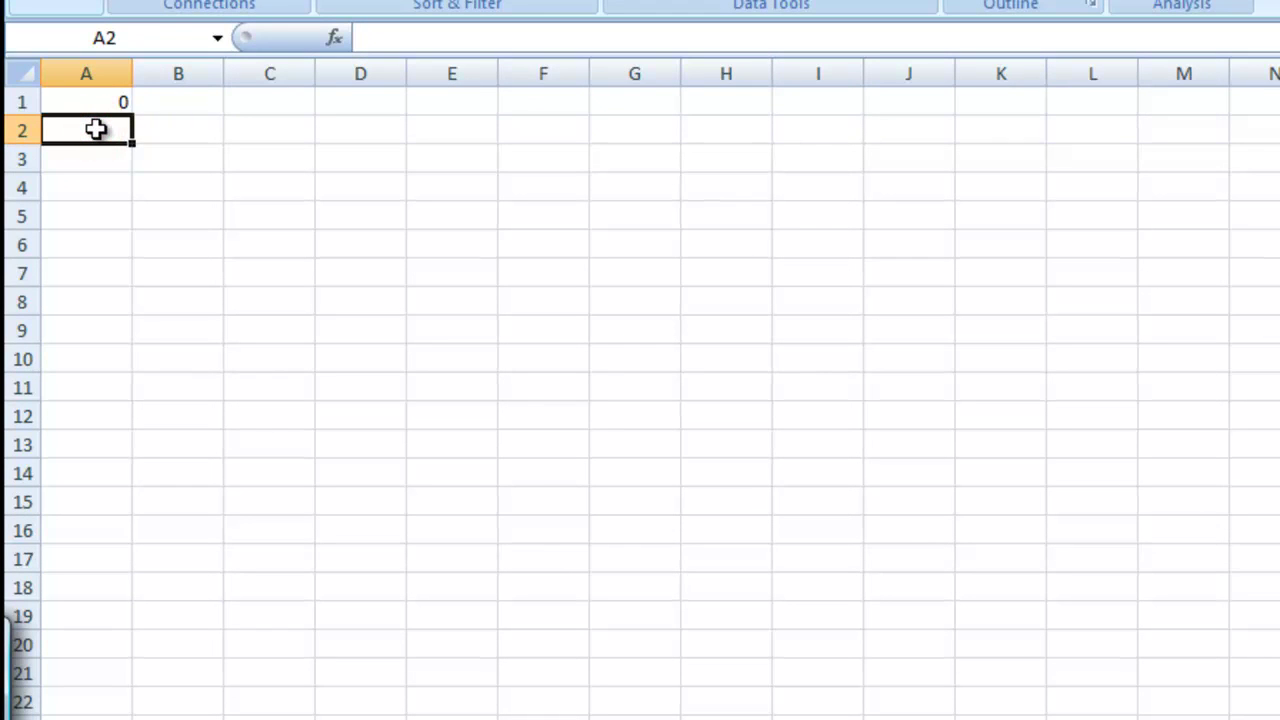
text(=)
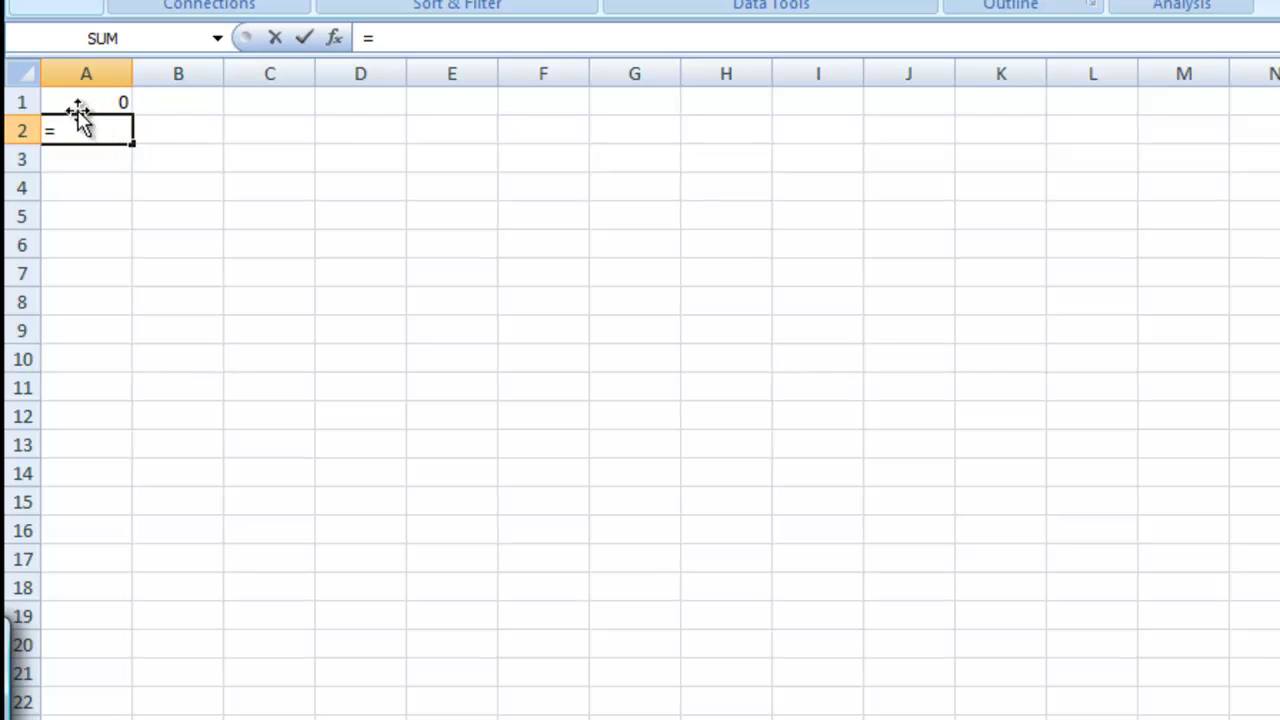
click(80, 99)
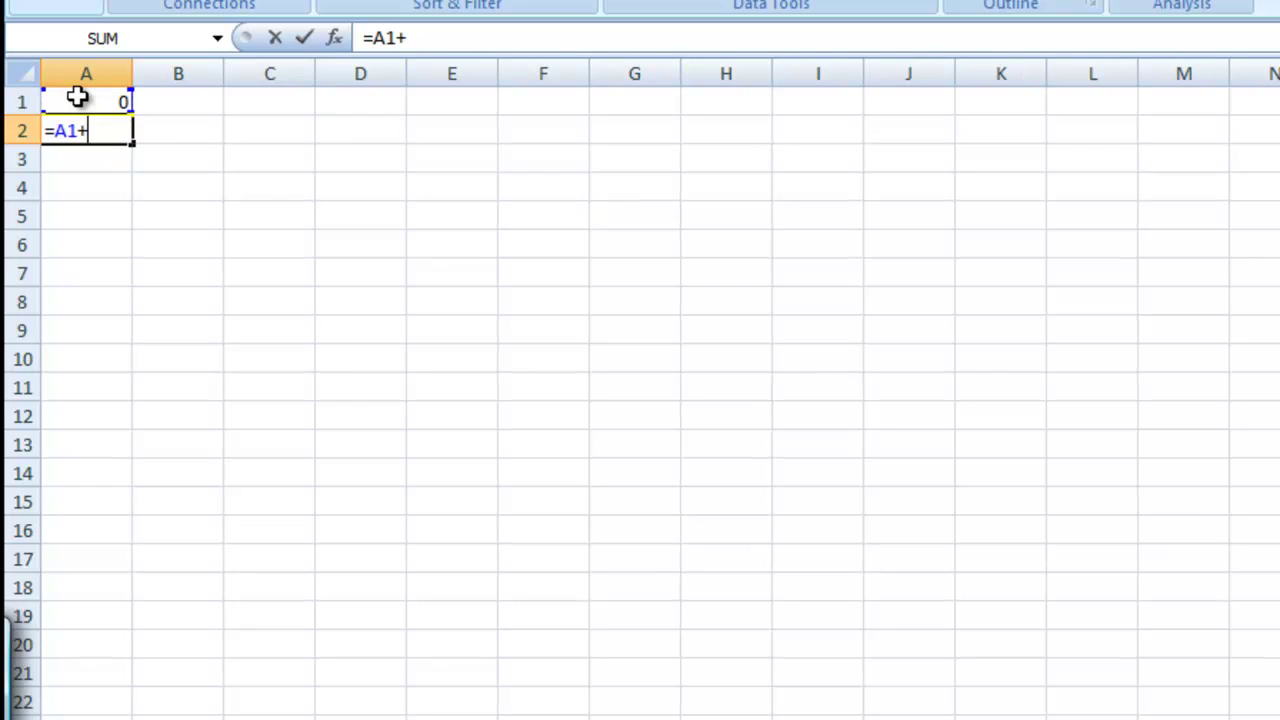
text(+PI()/20)
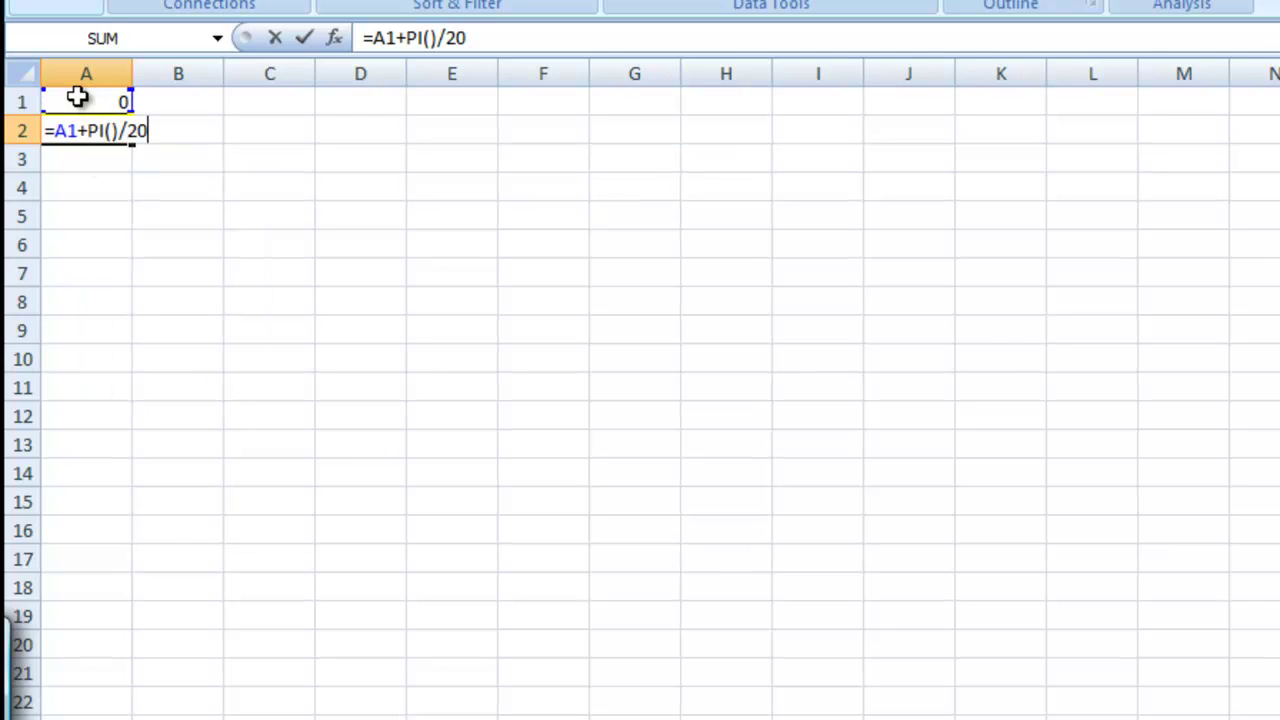
key(Return)
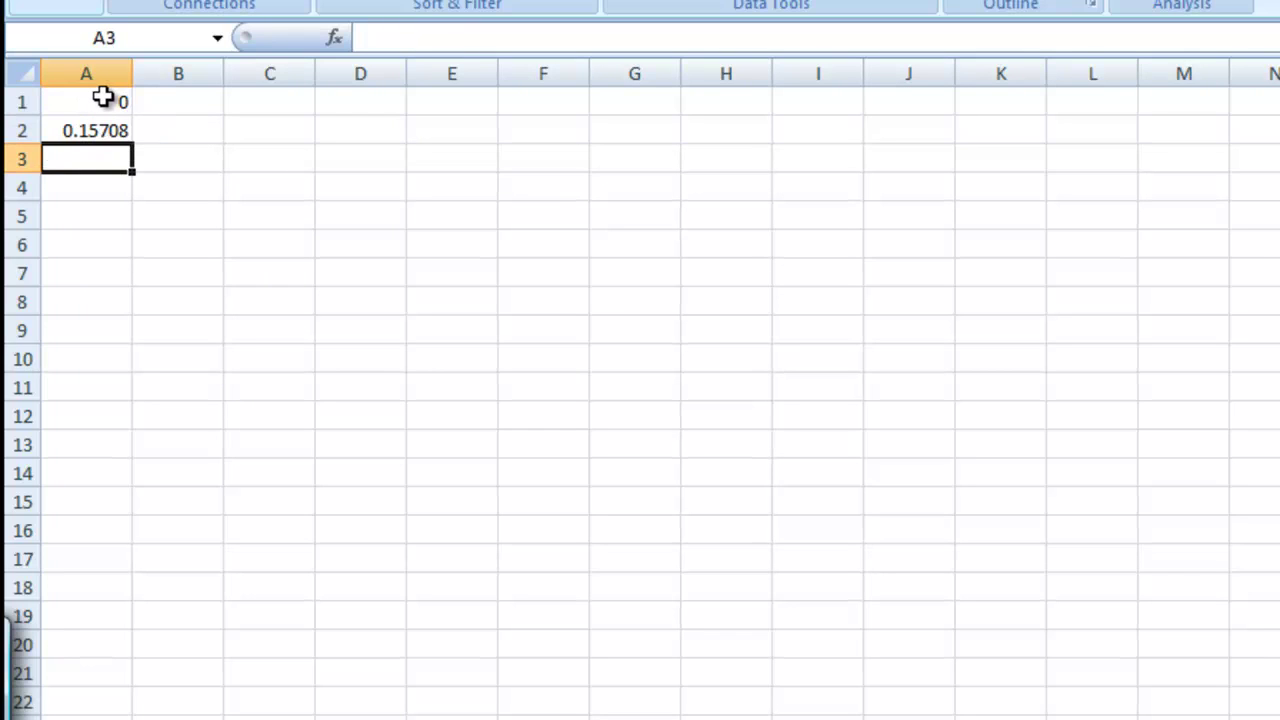
- Fill the formula in A2 down column A to row 21
click(103, 96)
click(106, 134)
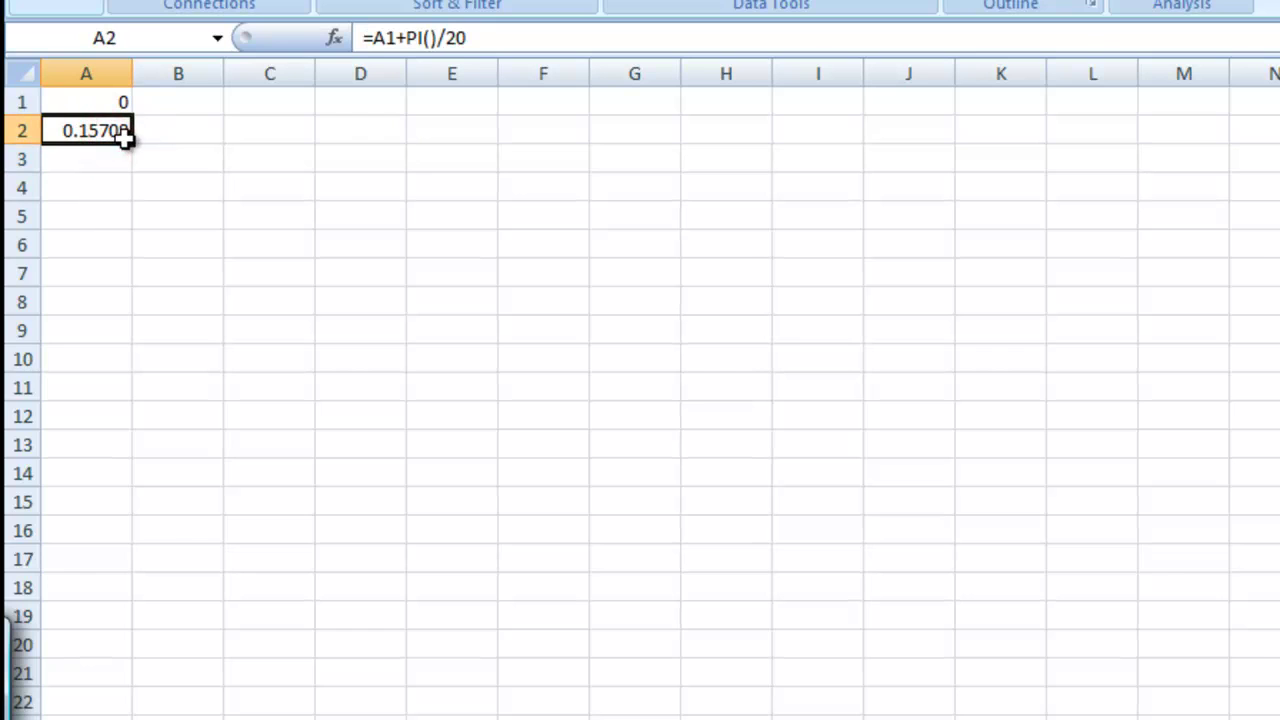
drag(131, 141, 143, 678)
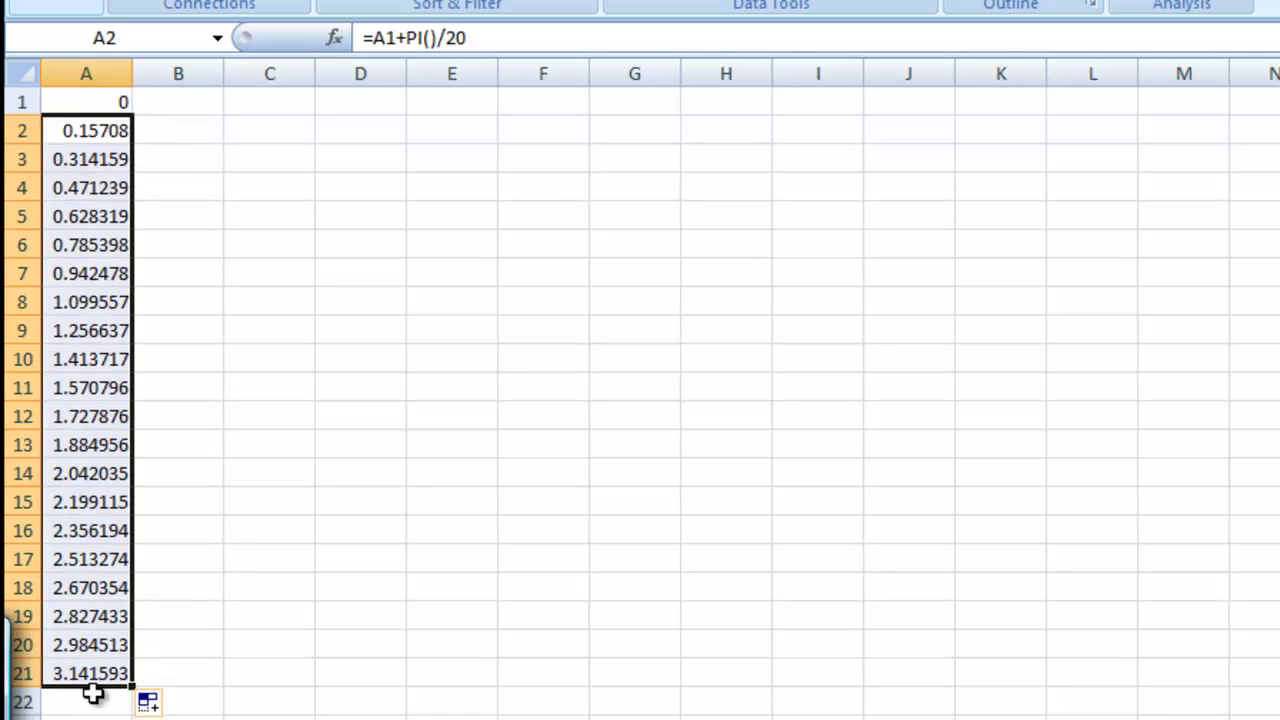
- Enter =COS(A1) in cell B1 and fill it down column B to row 21
click(177, 97)
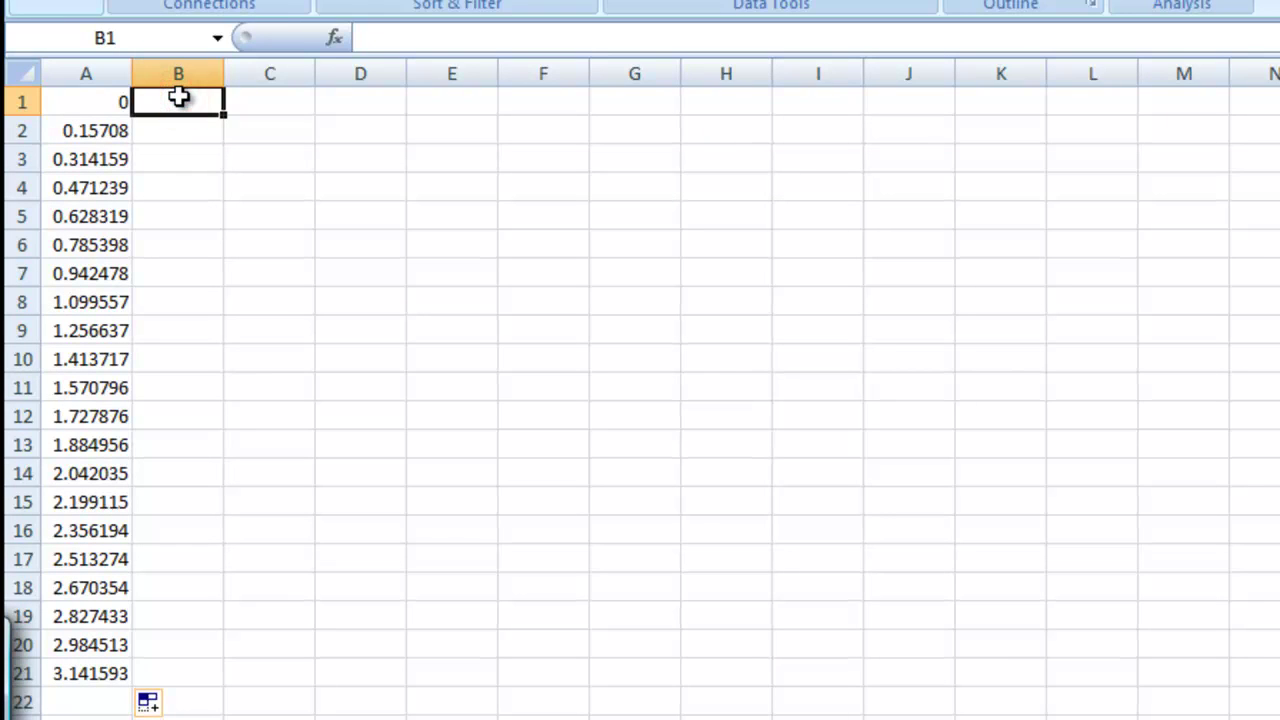
text(=cos)
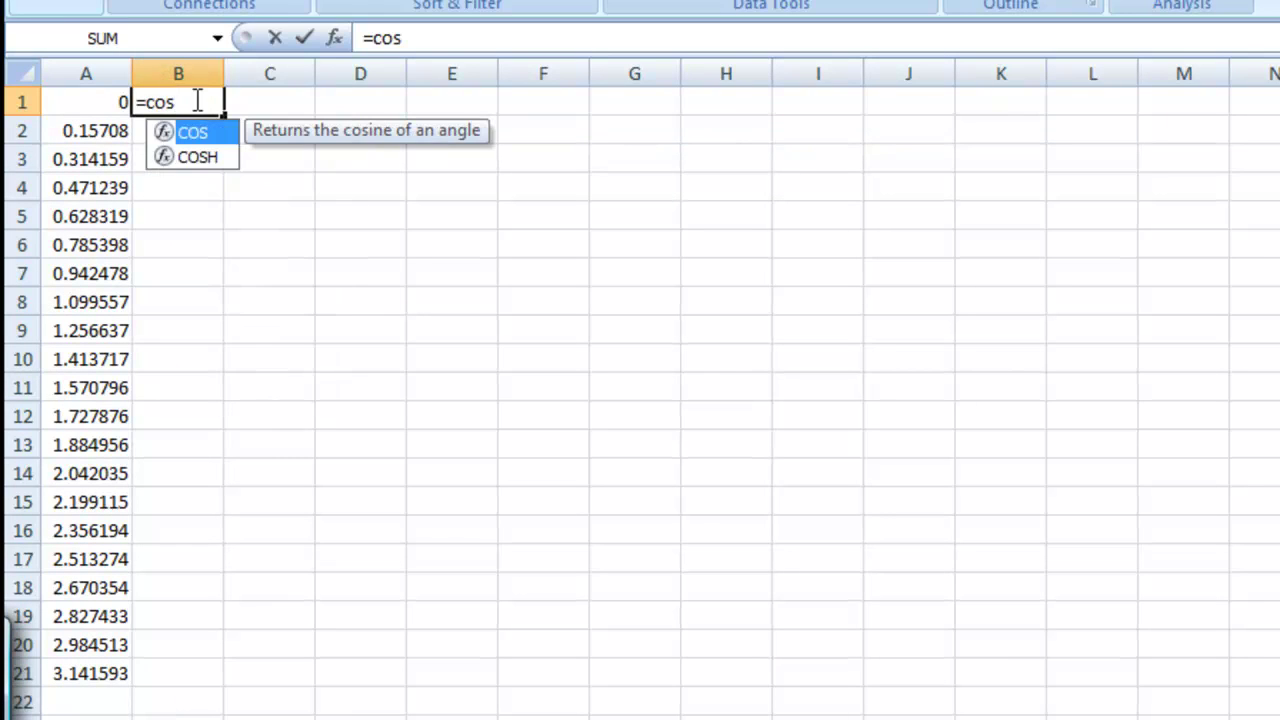
text(()
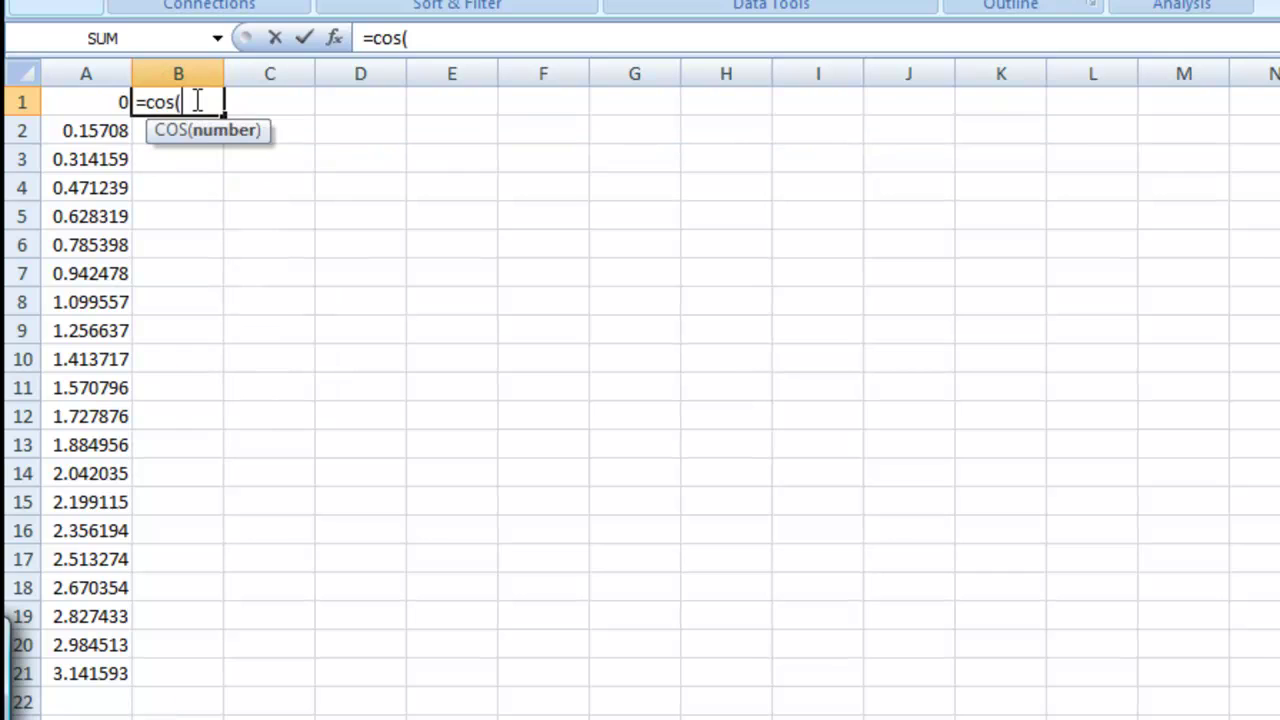
click(84, 101)
text())
key(Return)
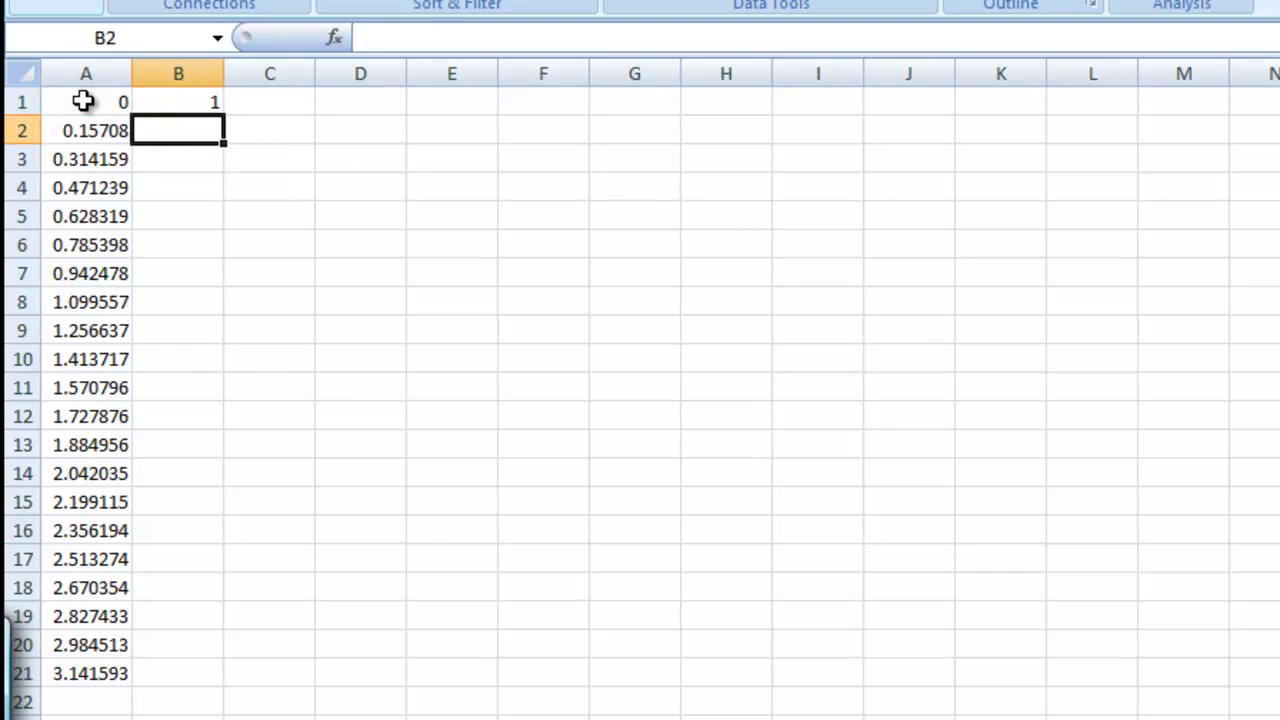
click(170, 105)
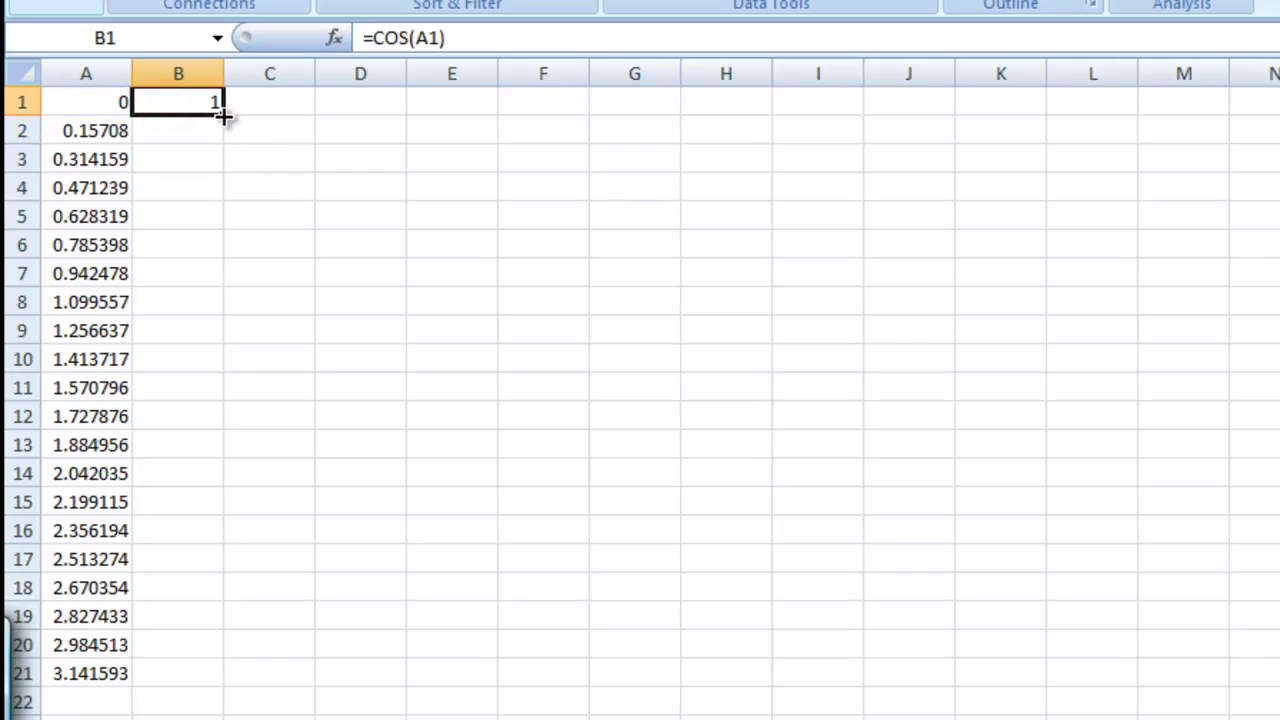
drag(223, 114, 200, 680)
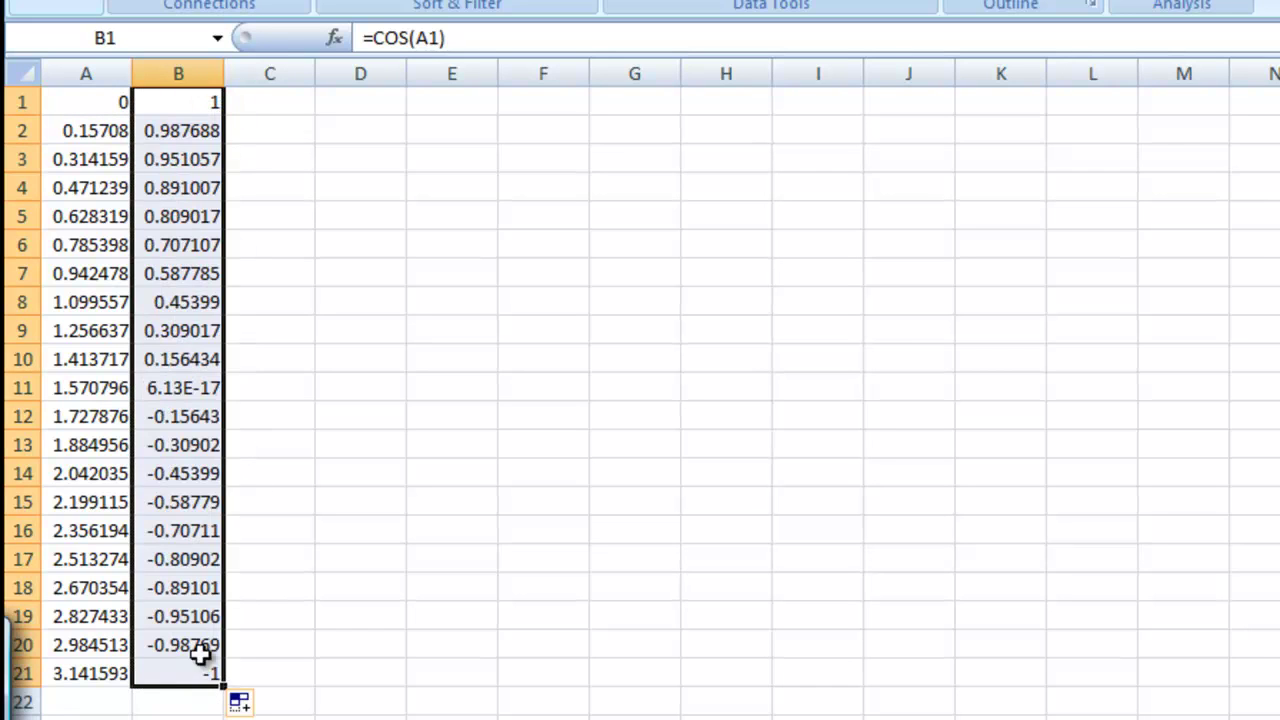
- Copy the whole of column A into column C
click(95, 73)
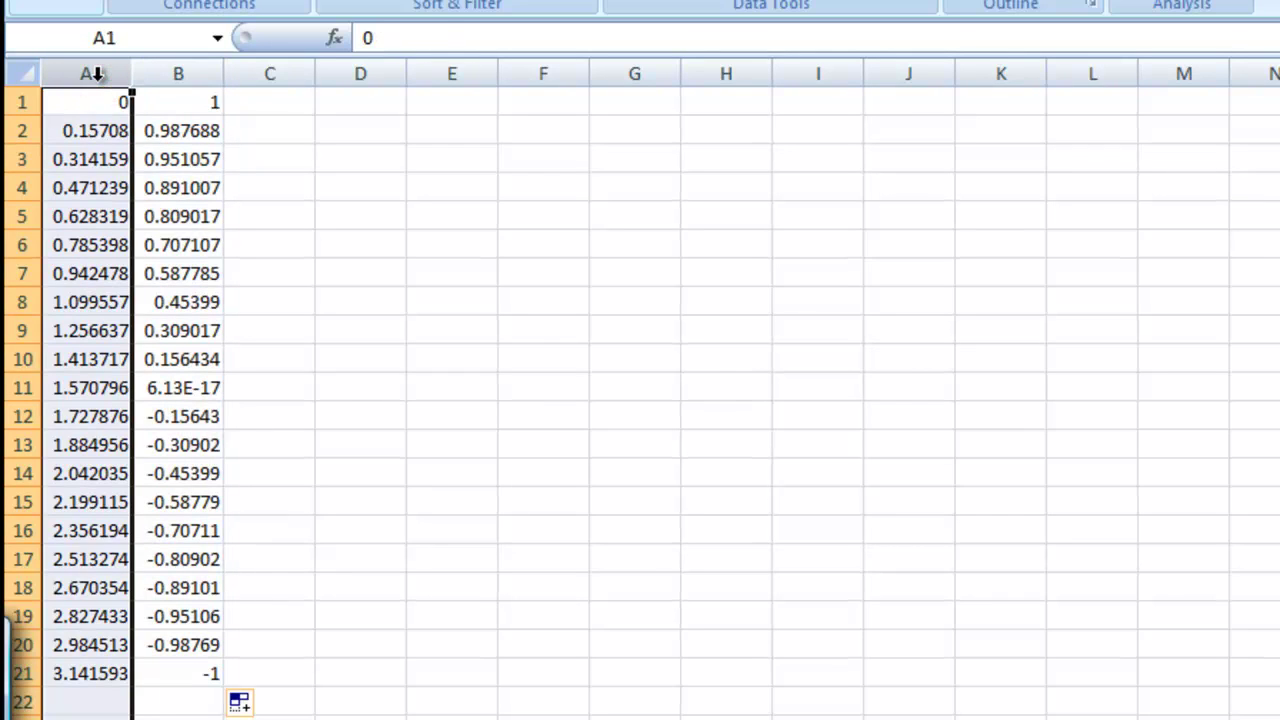
key(ctrl+c)
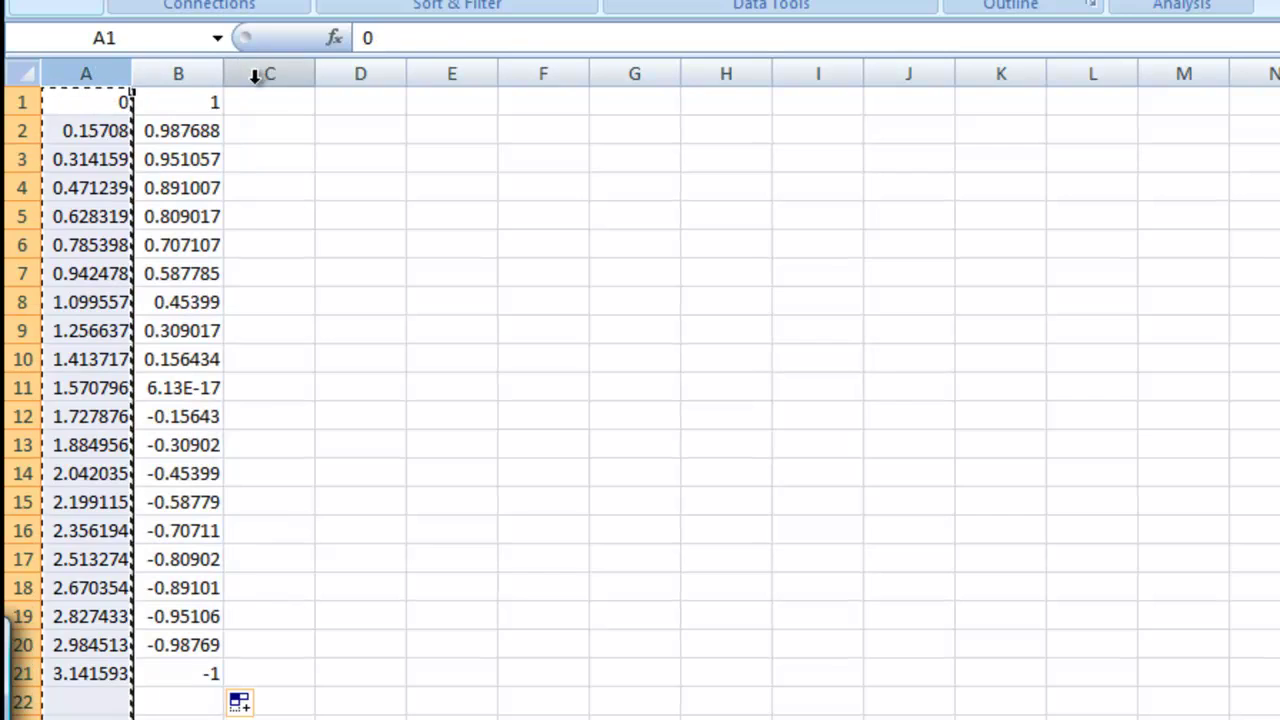
click(255, 77)
click(256, 75)
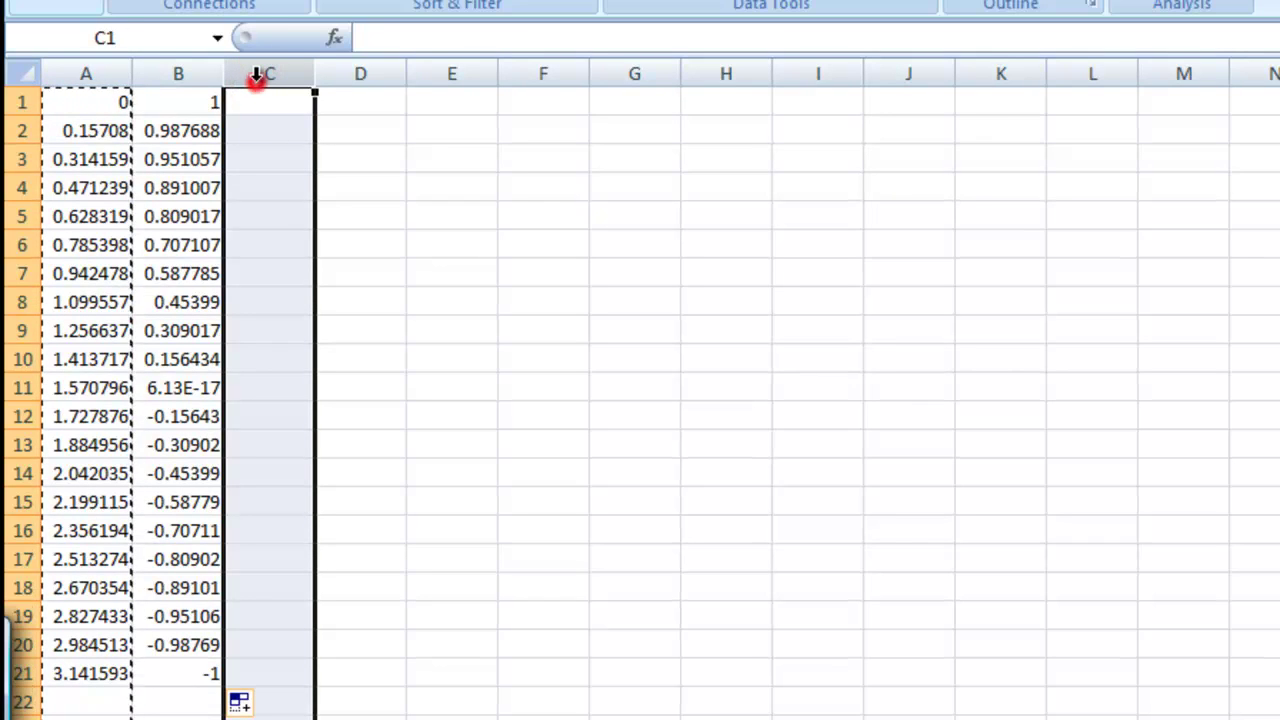
key(ctrl+v)
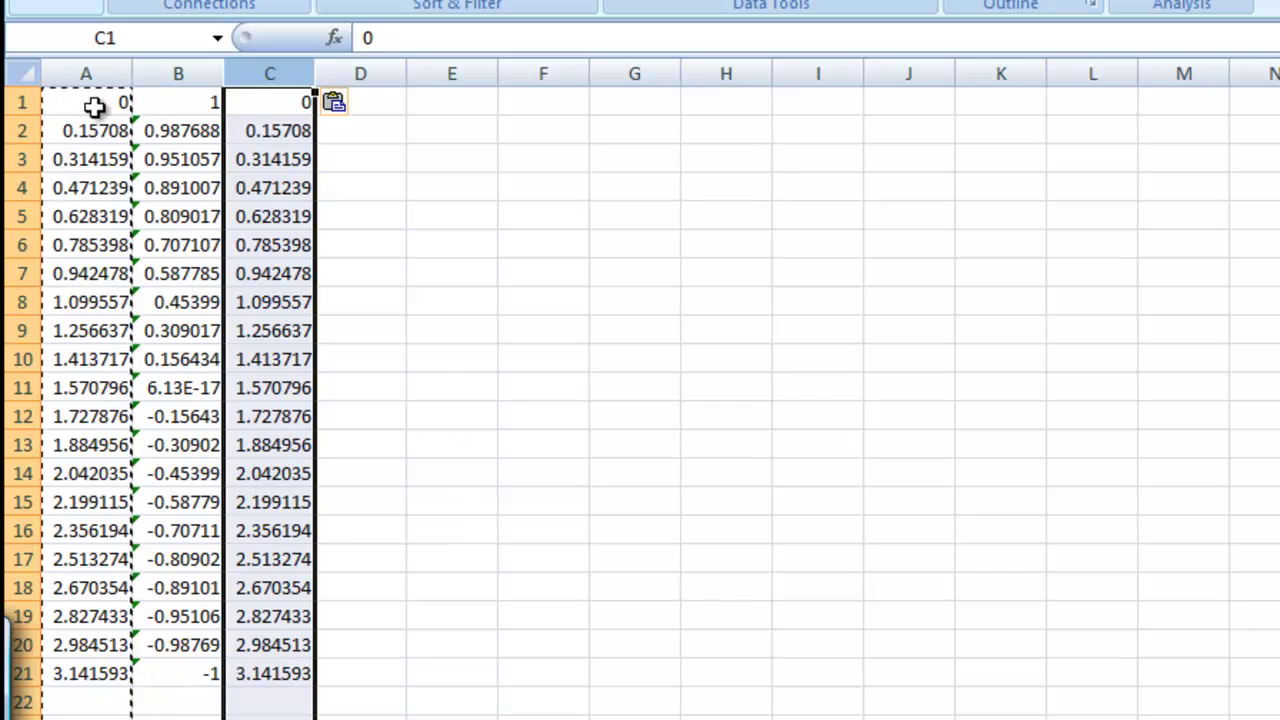
- Insert a markers-only scatter chart plotting the data in columns A to C
click(90, 72)
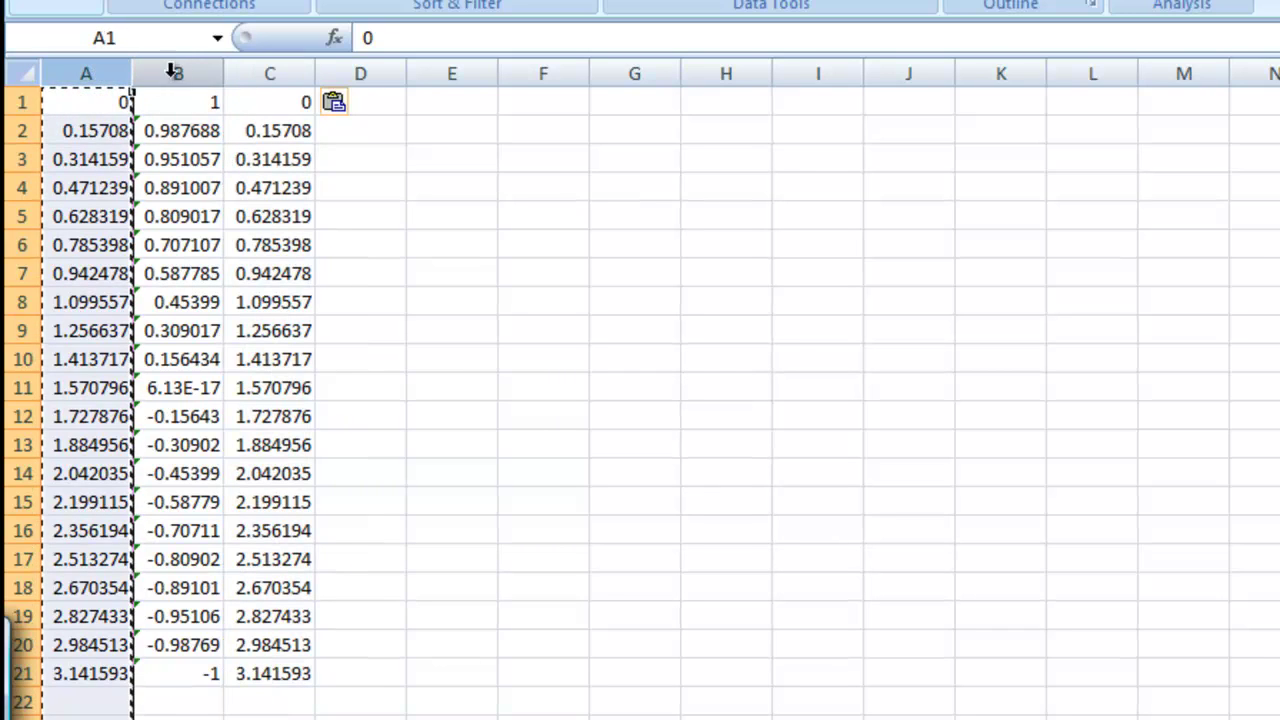
shift+click(280, 72)
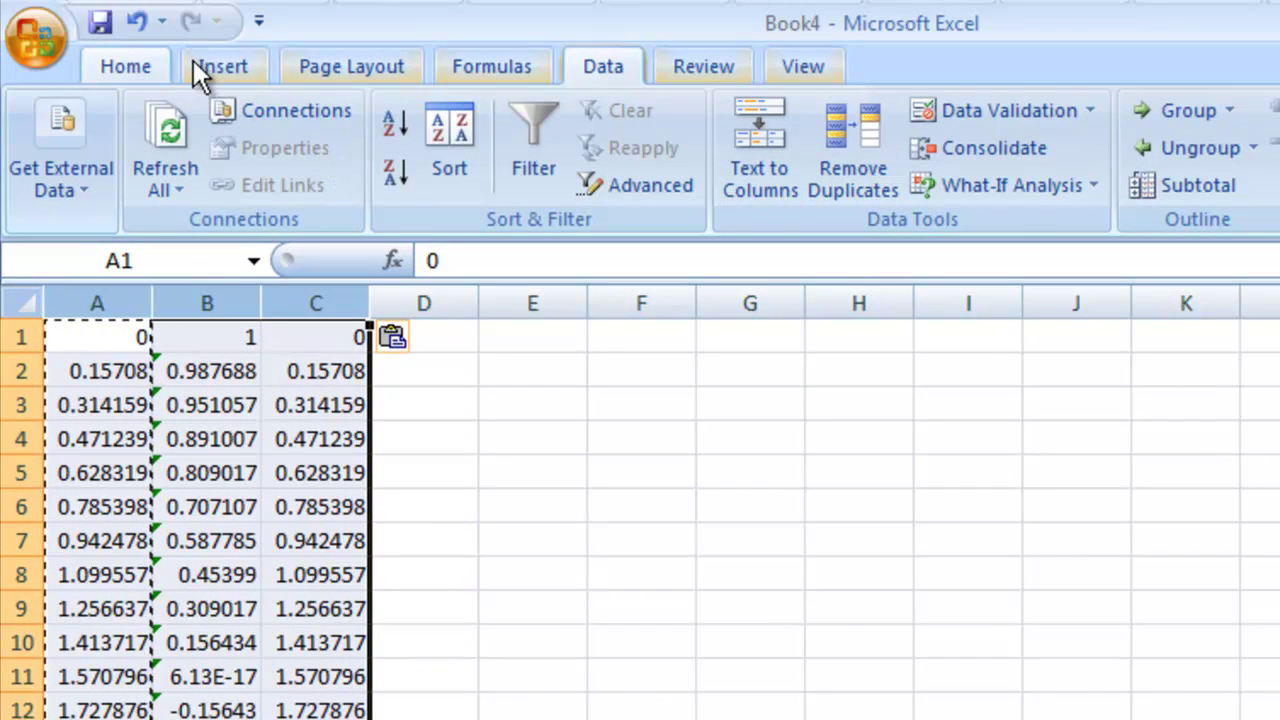
click(200, 59)
click(900, 165)
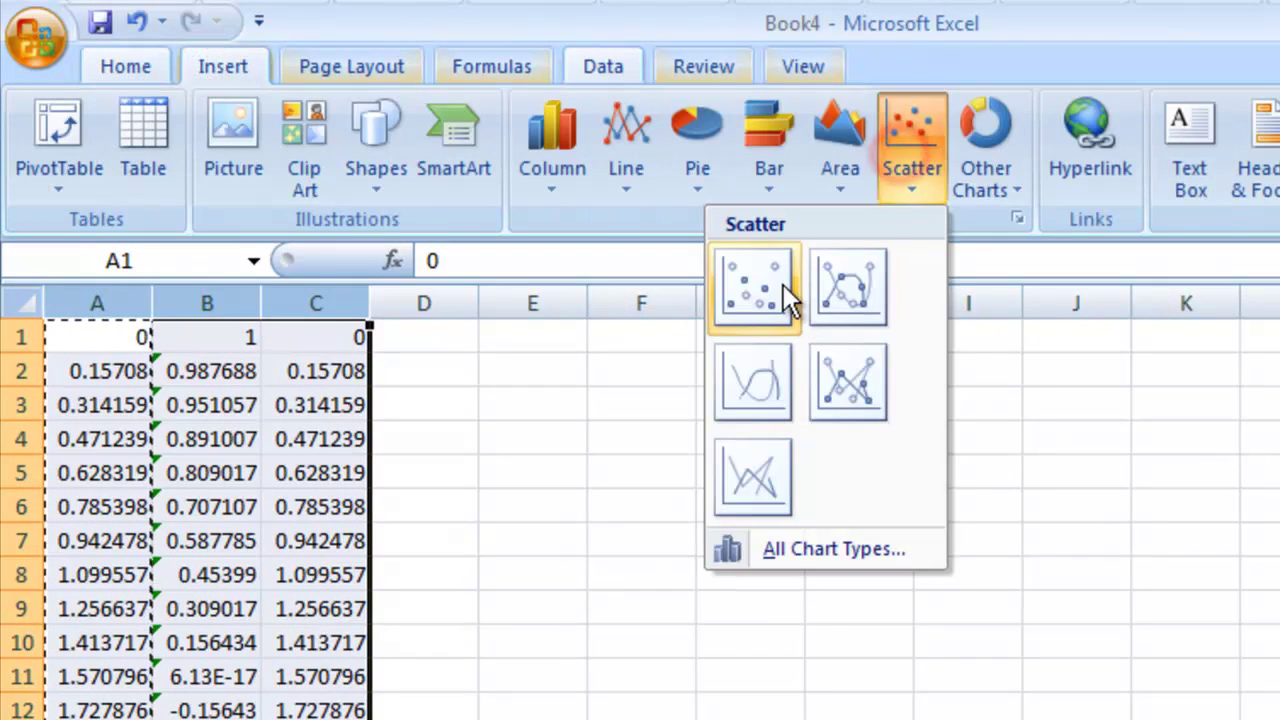
click(752, 288)
drag(1223, 614, 1279, 719)
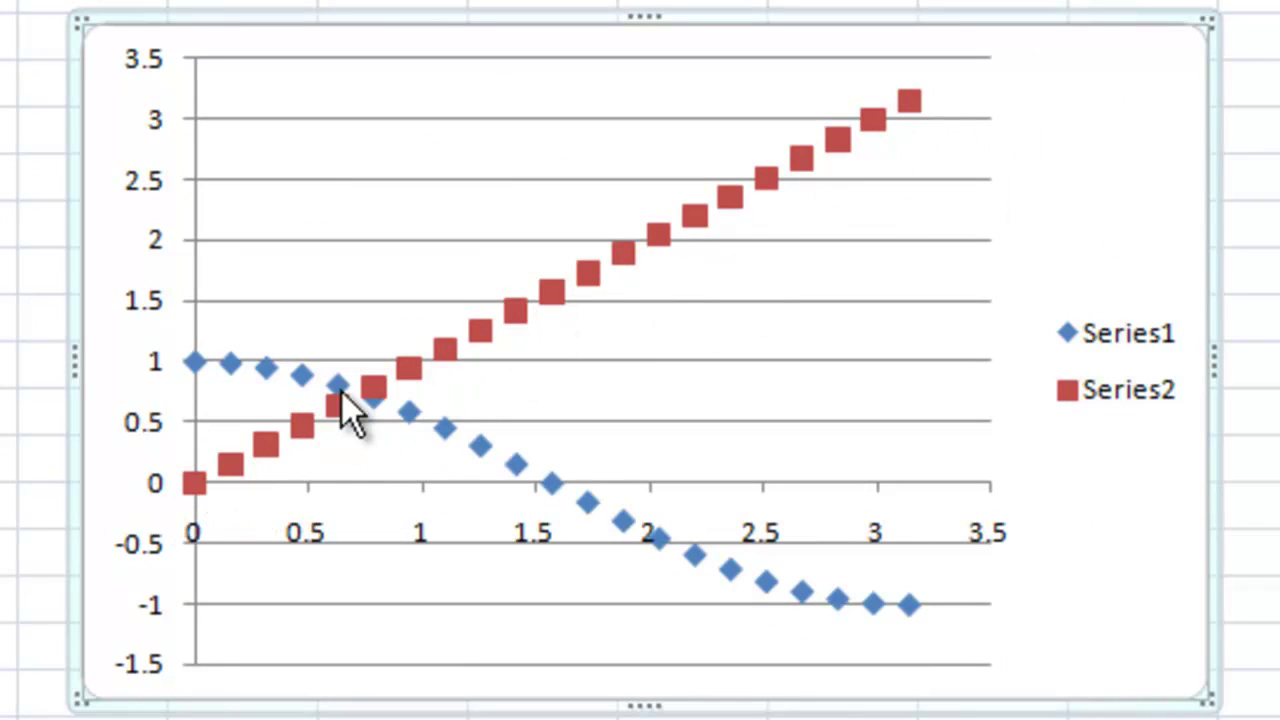
mouse_move(382, 388)
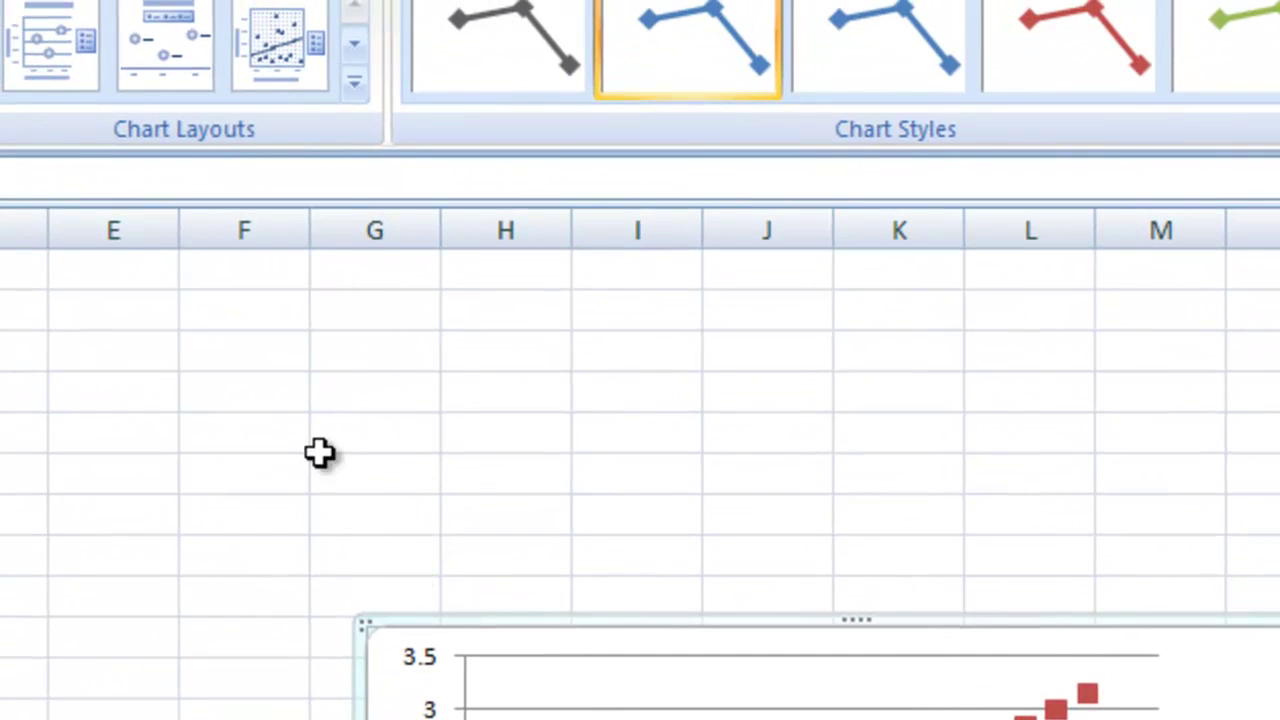
- Enter the label "x=" in cell G1 and "cos x=" in cell G2
click(367, 264)
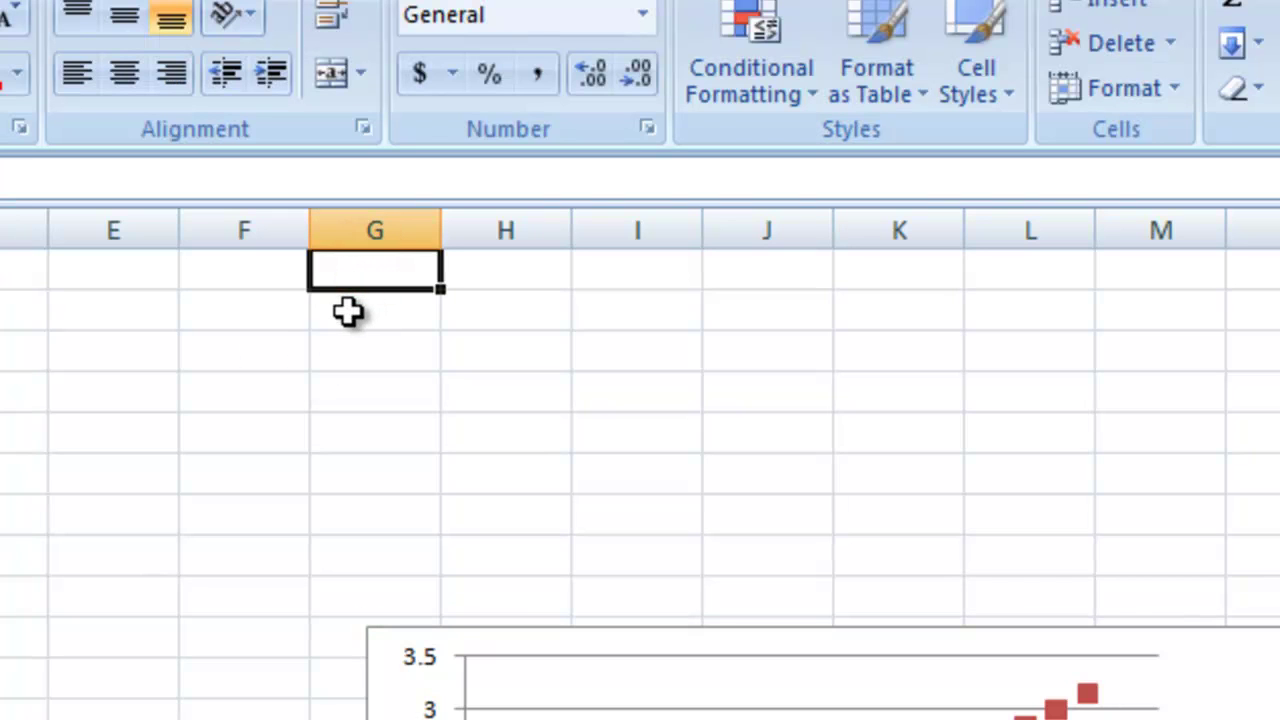
text(x=)
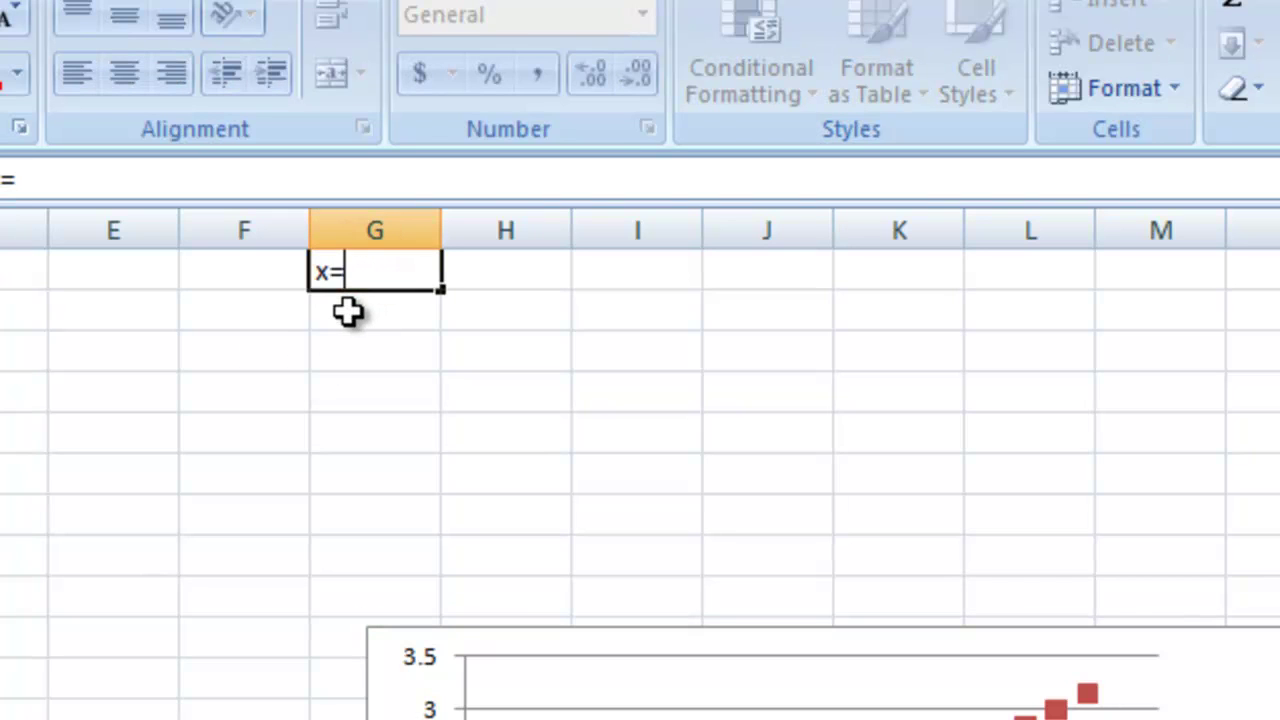
key(Return)
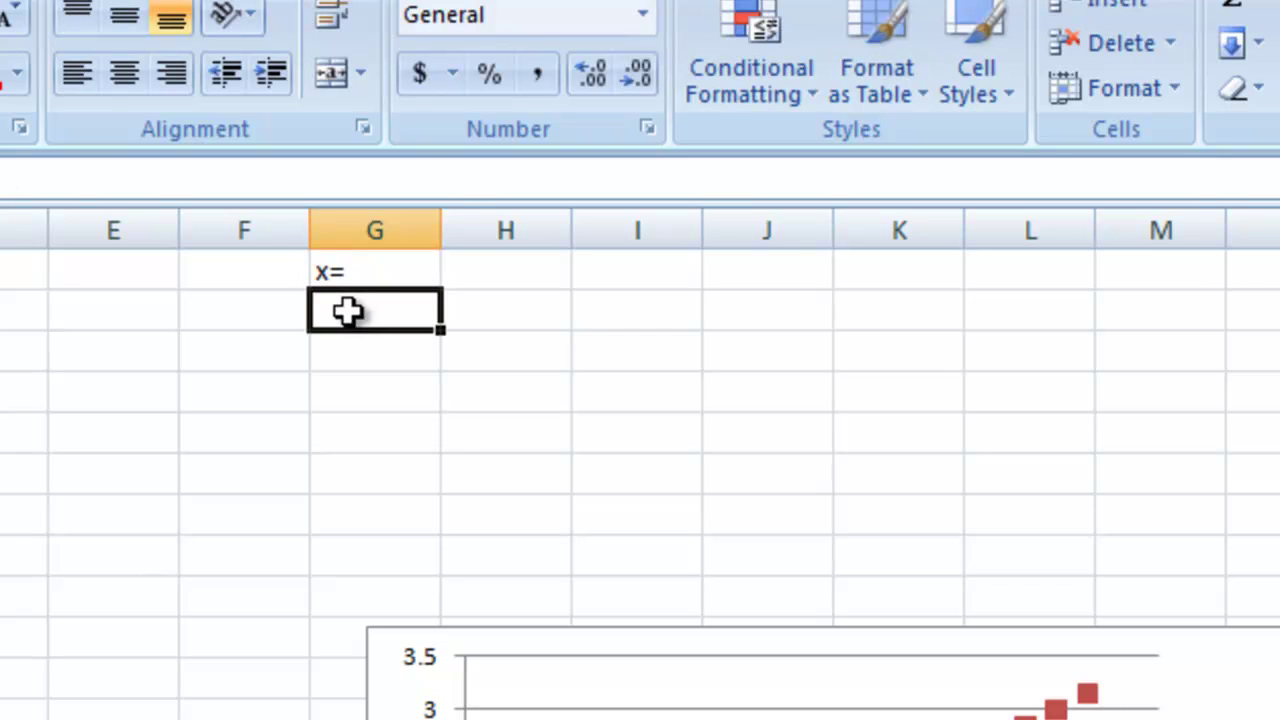
text(cos x=)
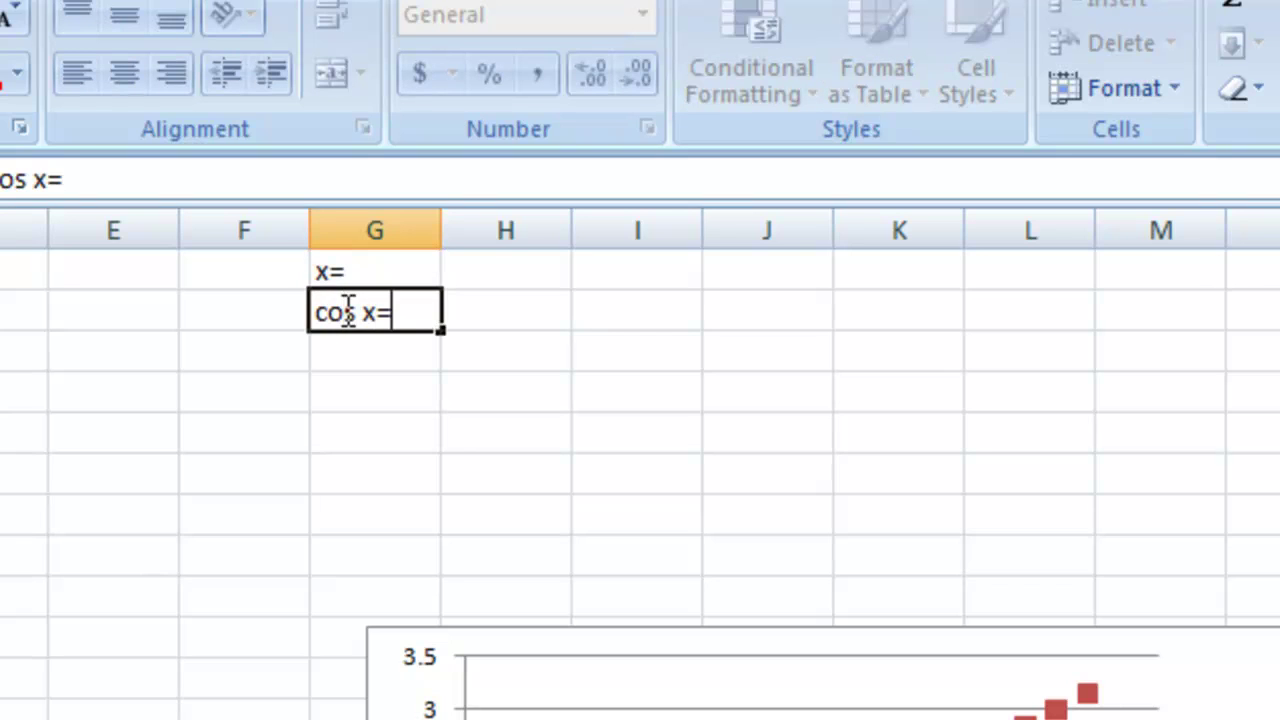
key(Return)
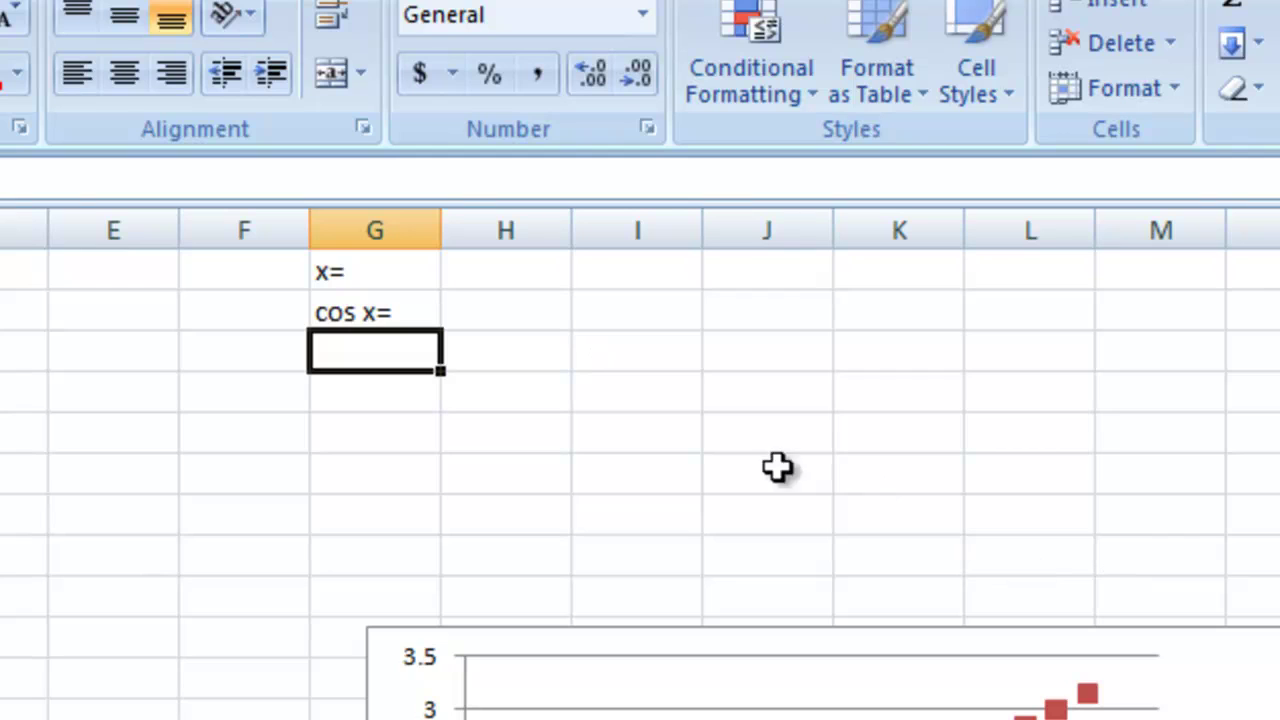
- Enter 0.75 as the x value in cell H1
click(490, 268)
click(490, 268)
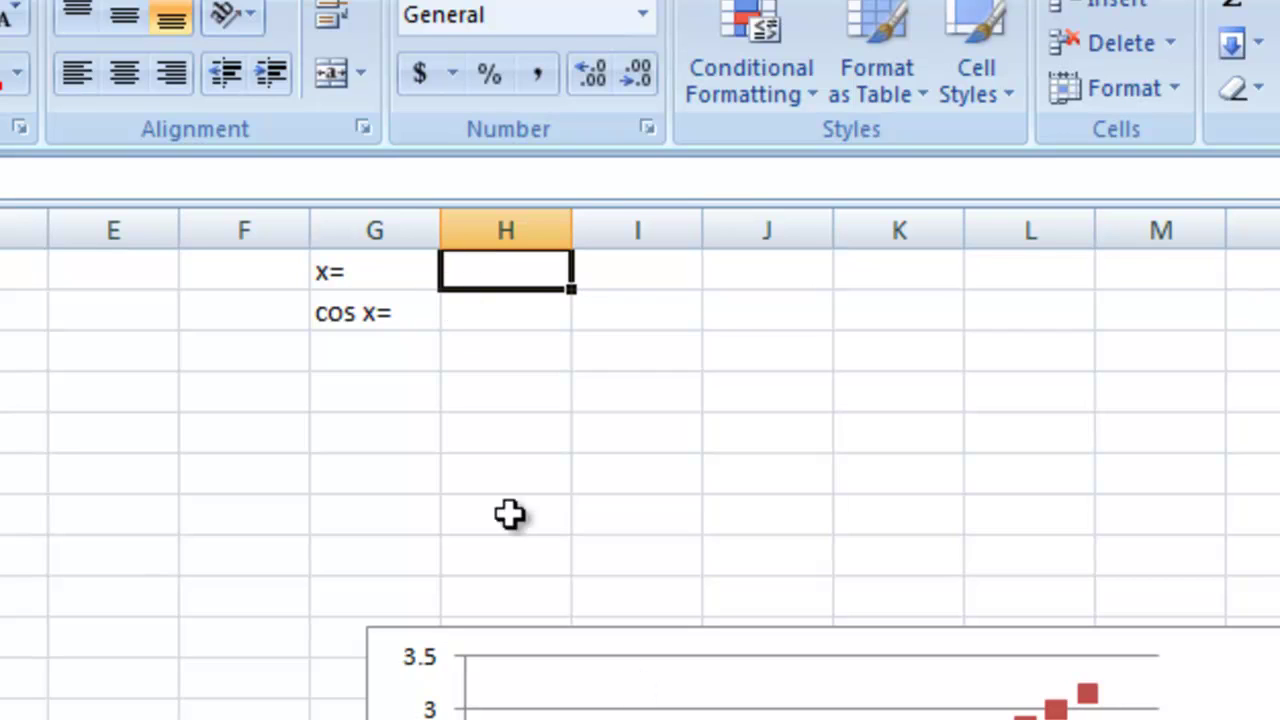
click(497, 278)
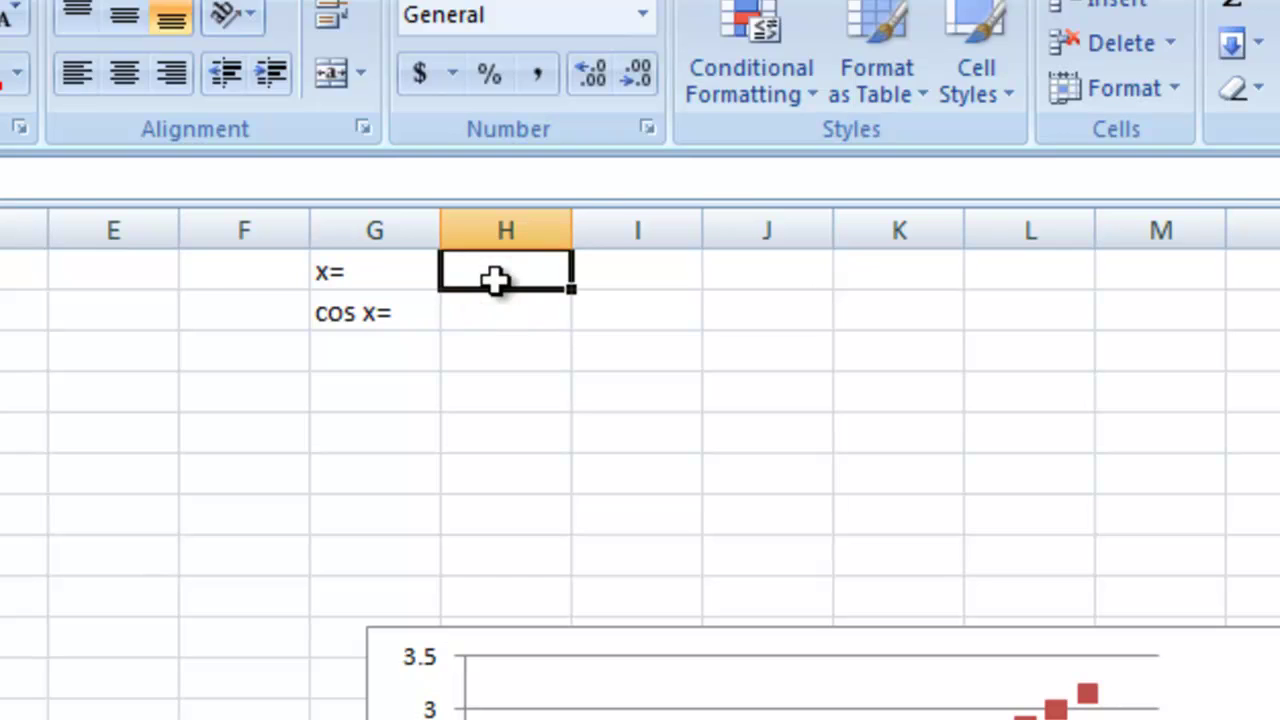
text(0.75)
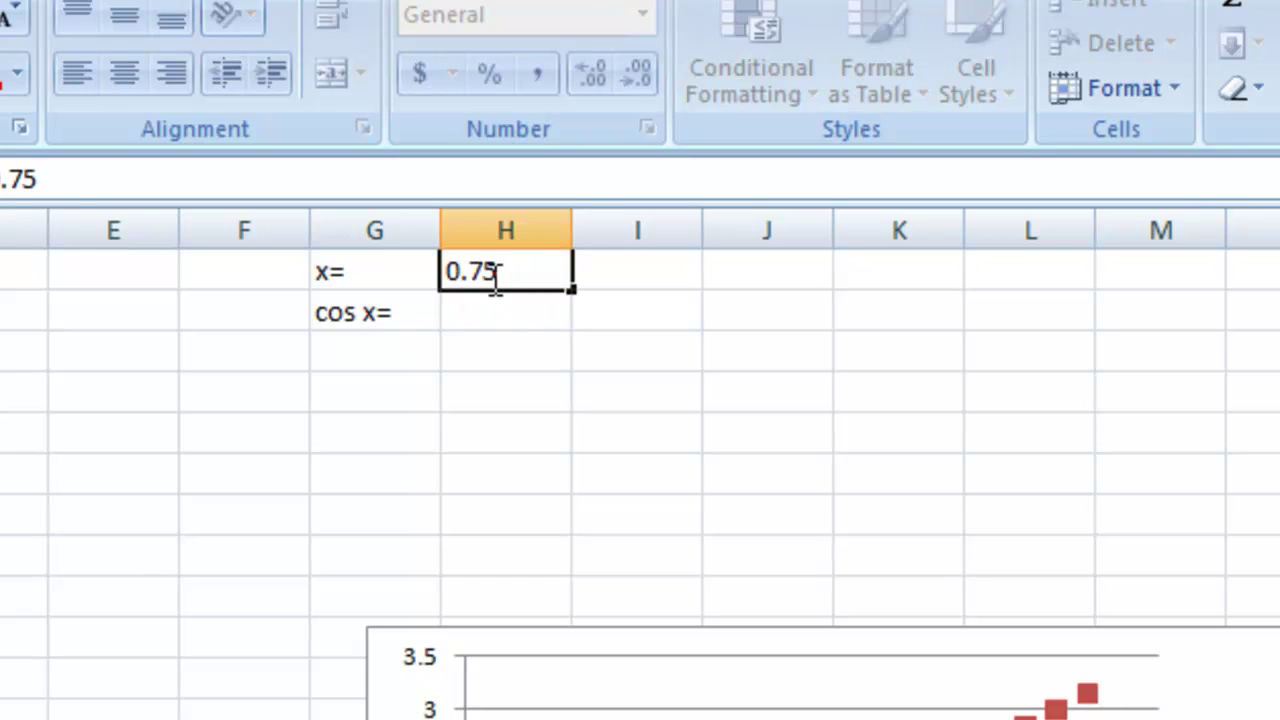
key(Return)
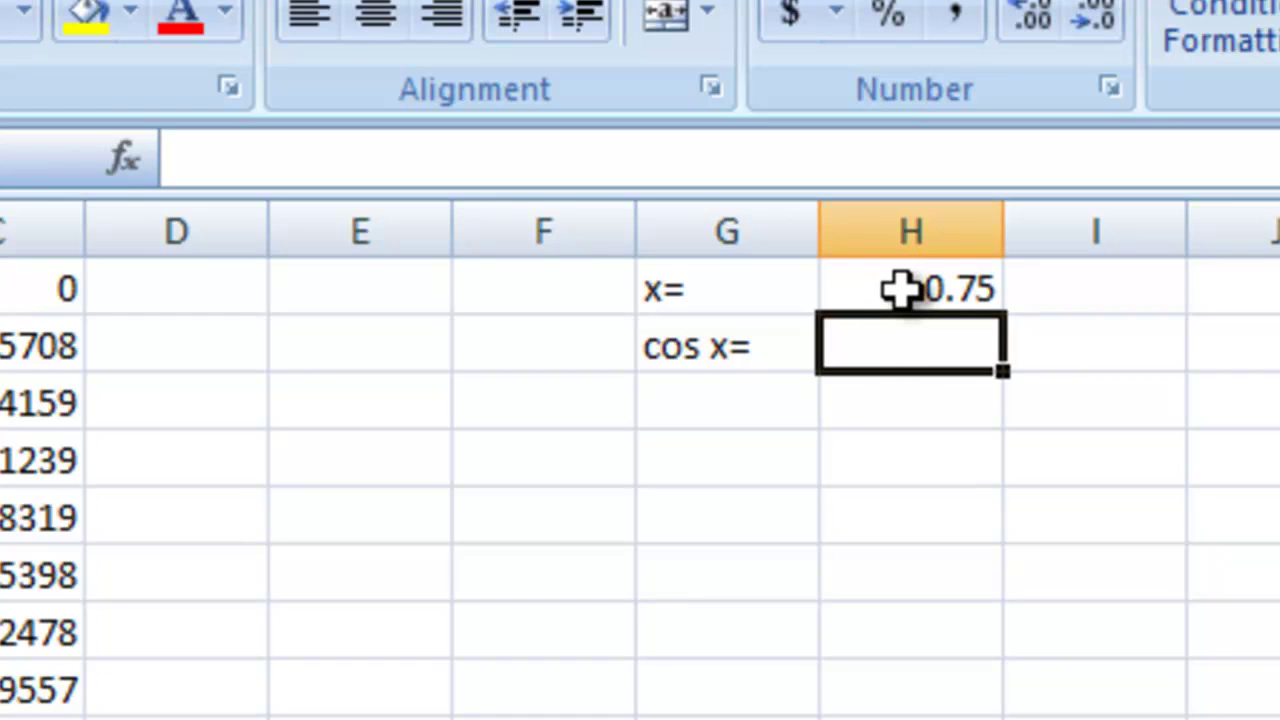
- Enter the formula =cos(H1)-H1 in cell H2 to compute the difference between cos x and x
text(=)
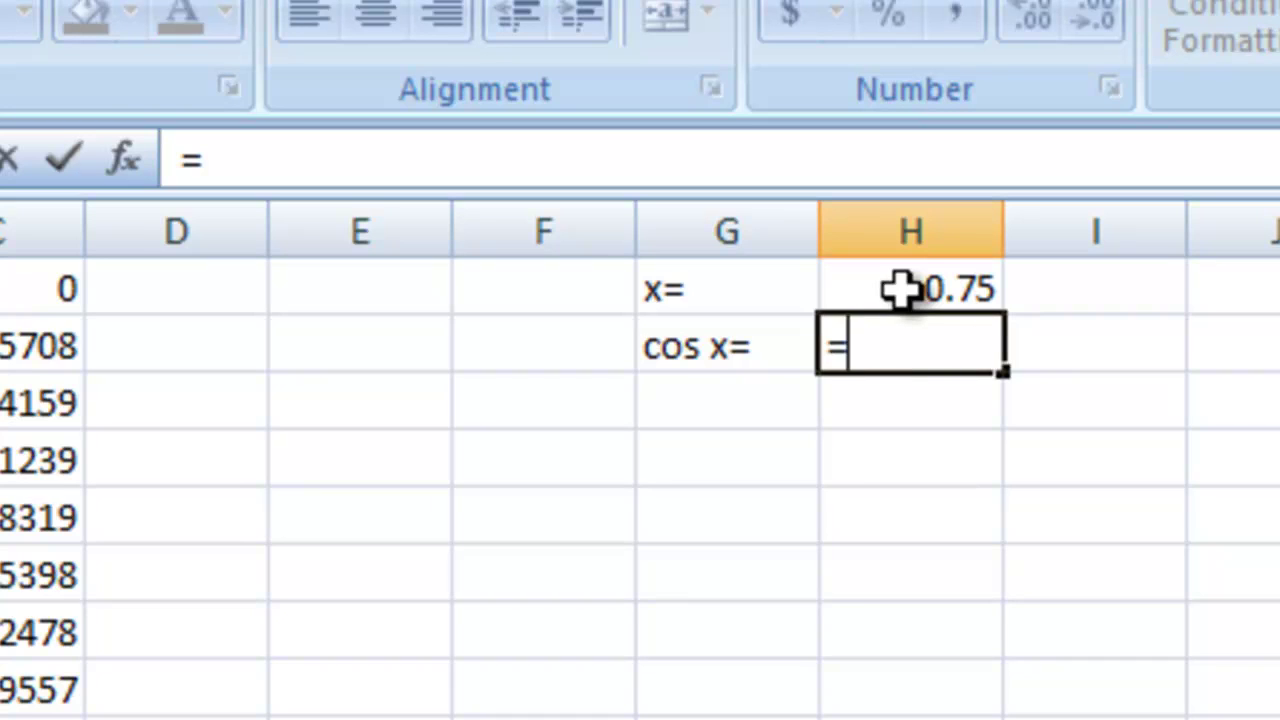
text(cos)
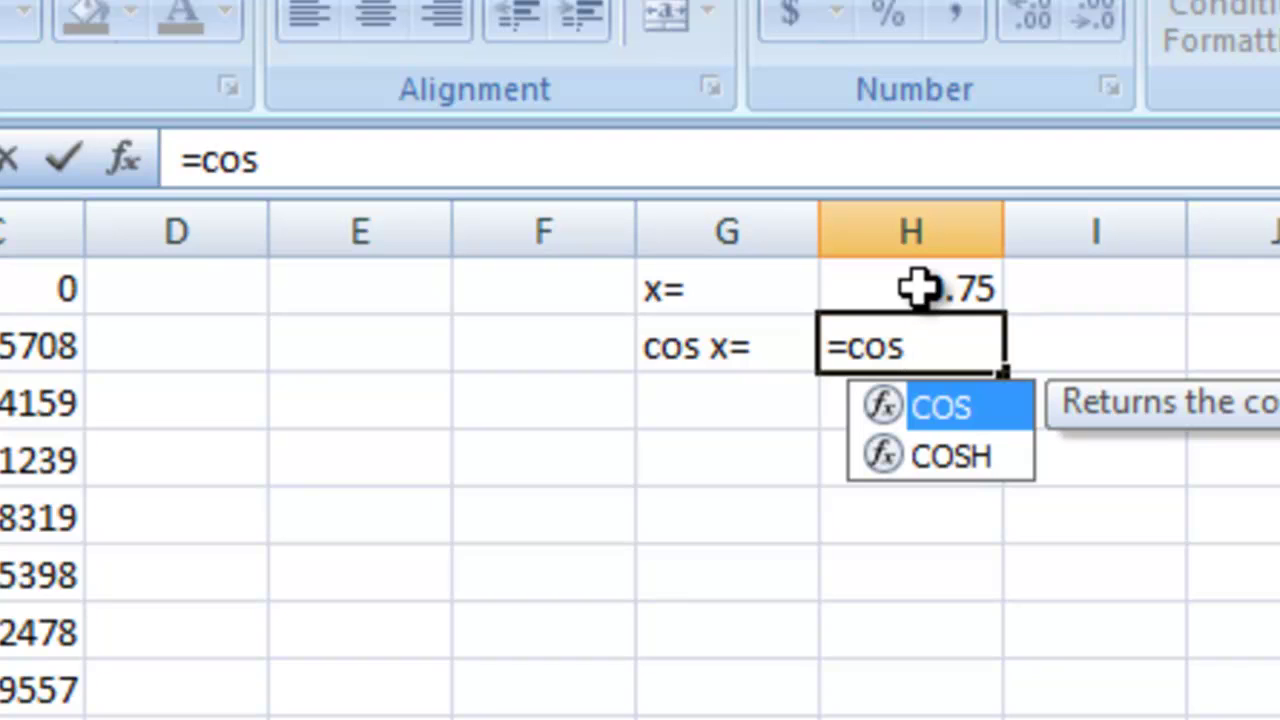
text(()
click(915, 279)
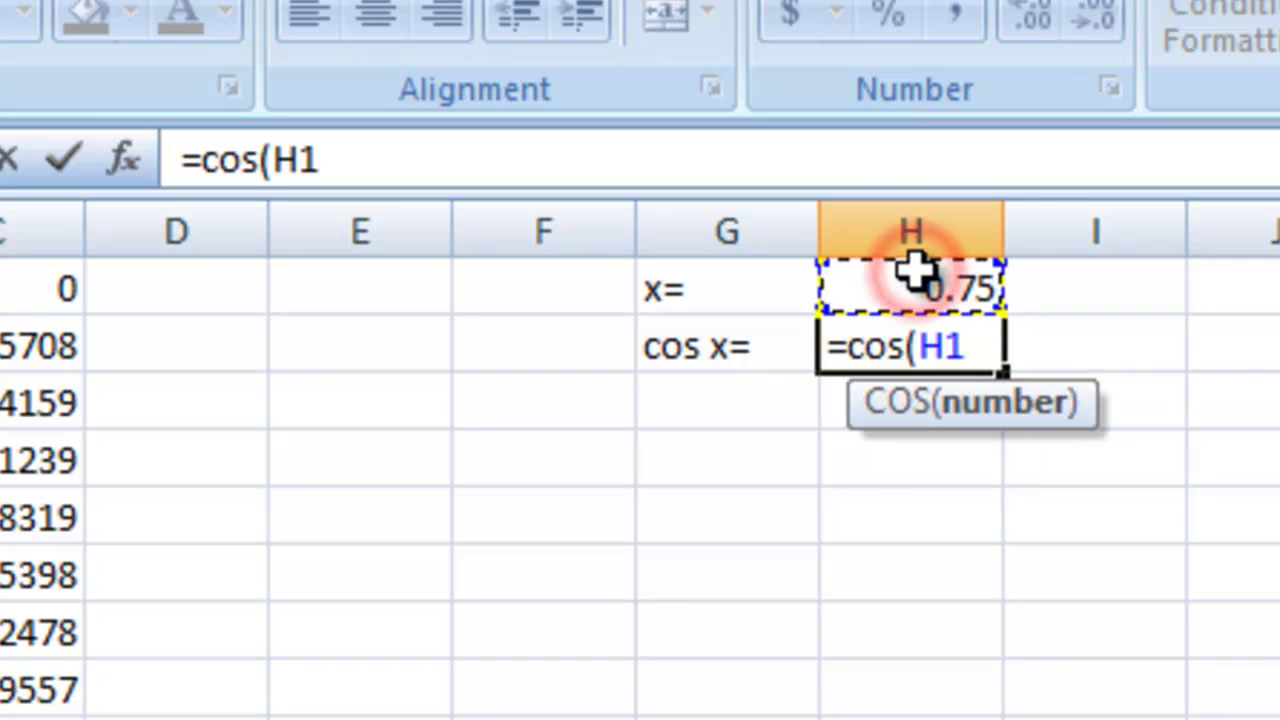
text()-)
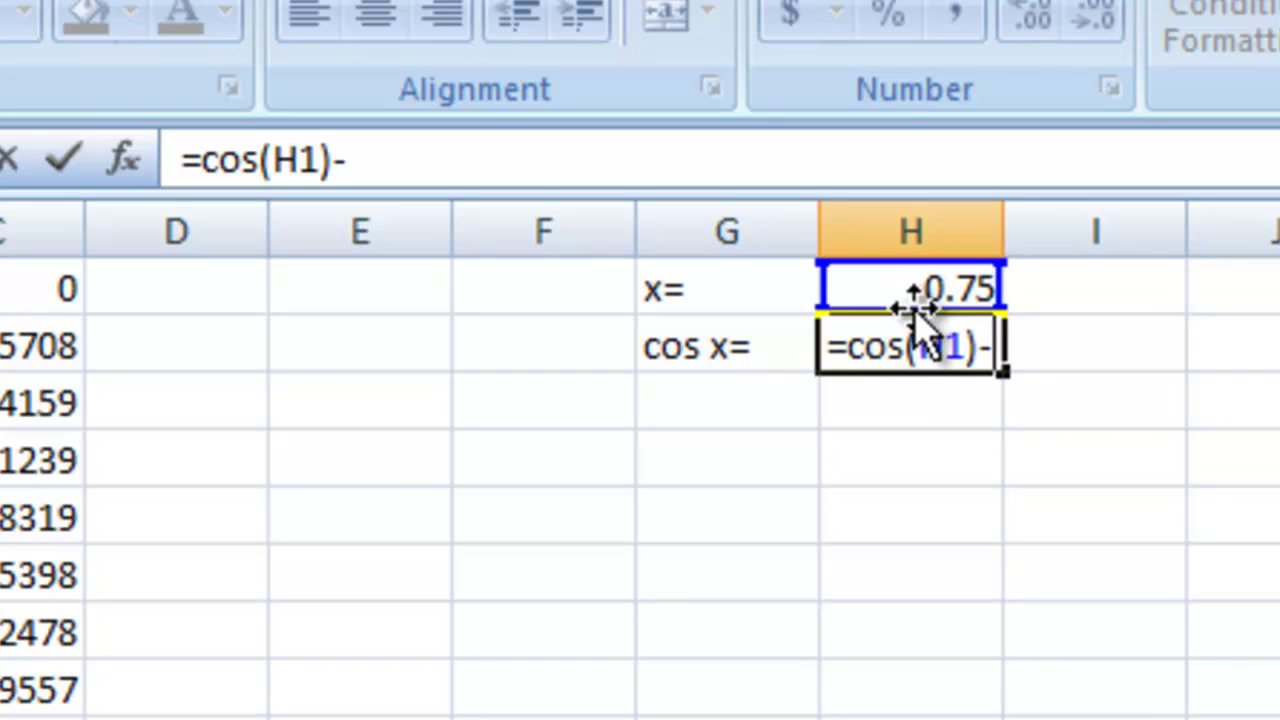
click(912, 293)
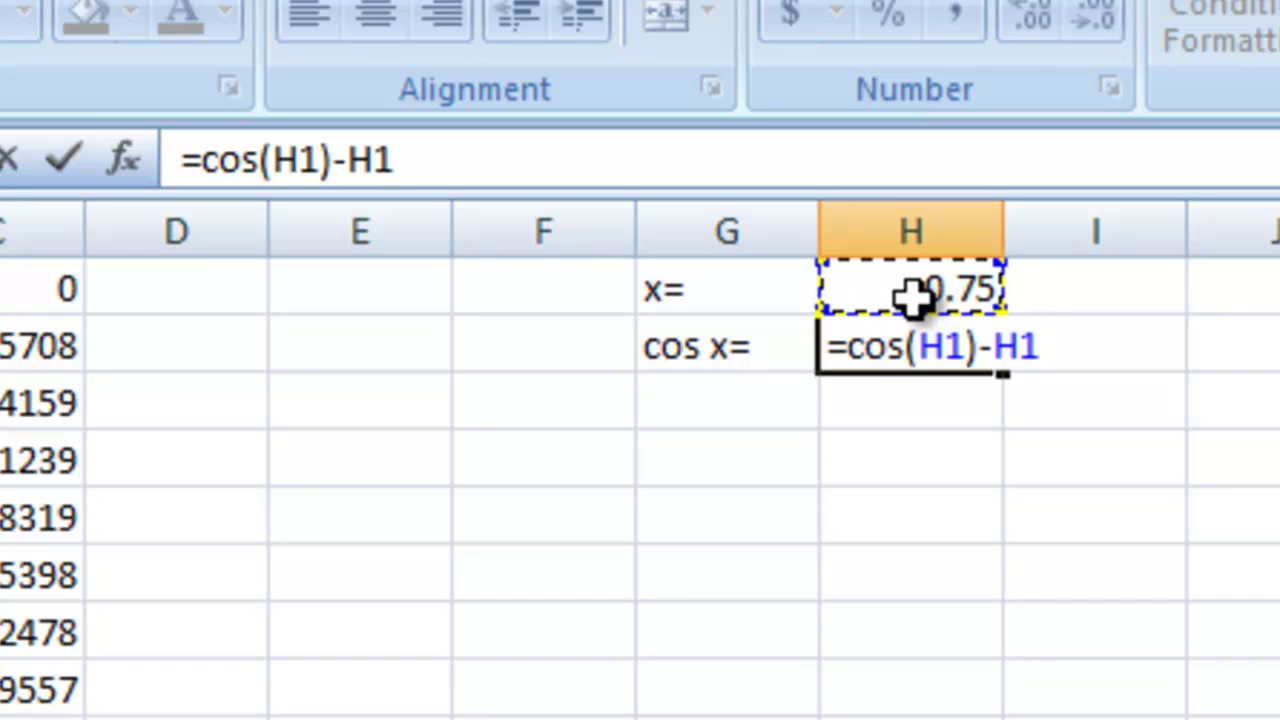
key(Return)
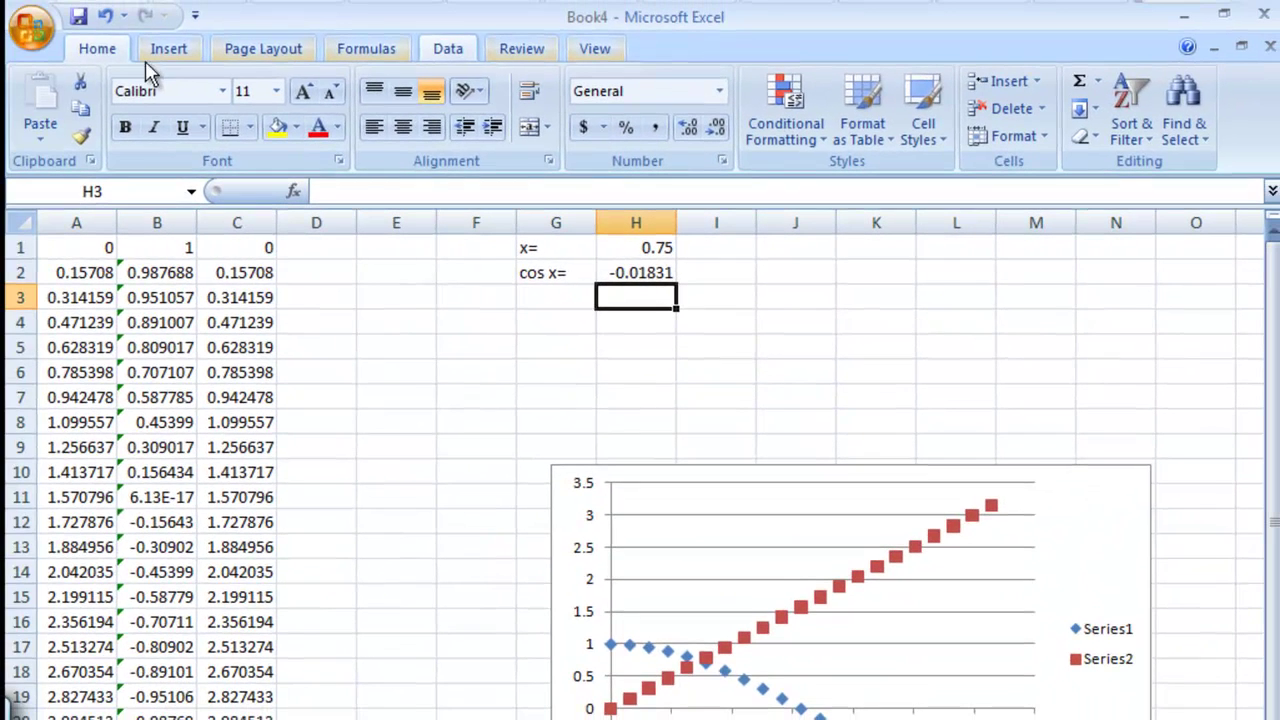
- Look up the analysis tools for data and view the Add-Ins settings in the Excel options
click(446, 50)
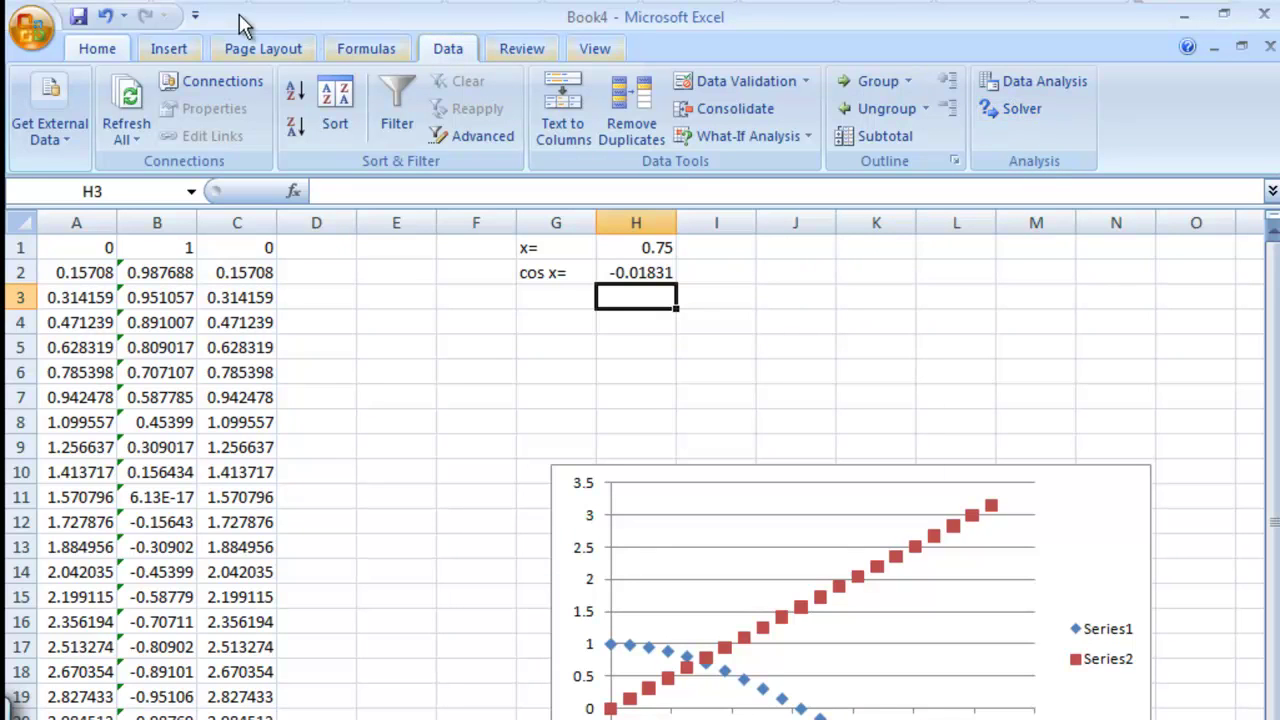
click(32, 32)
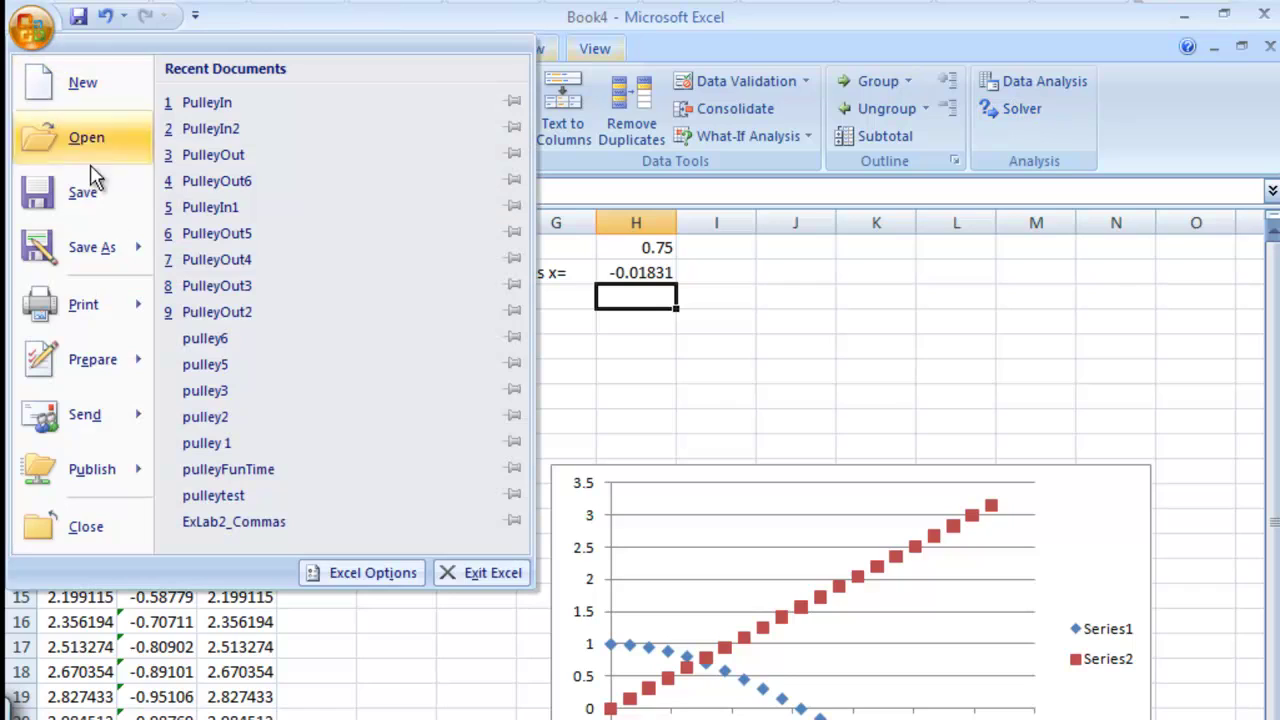
click(345, 574)
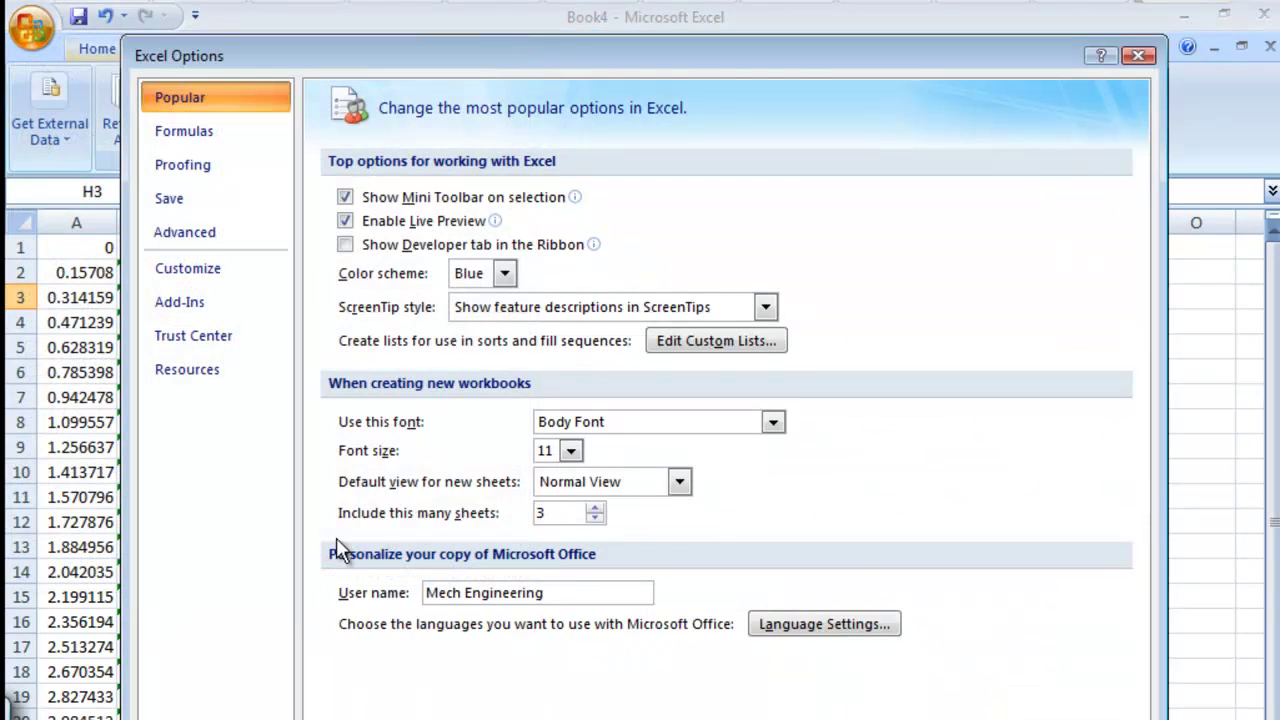
click(180, 304)
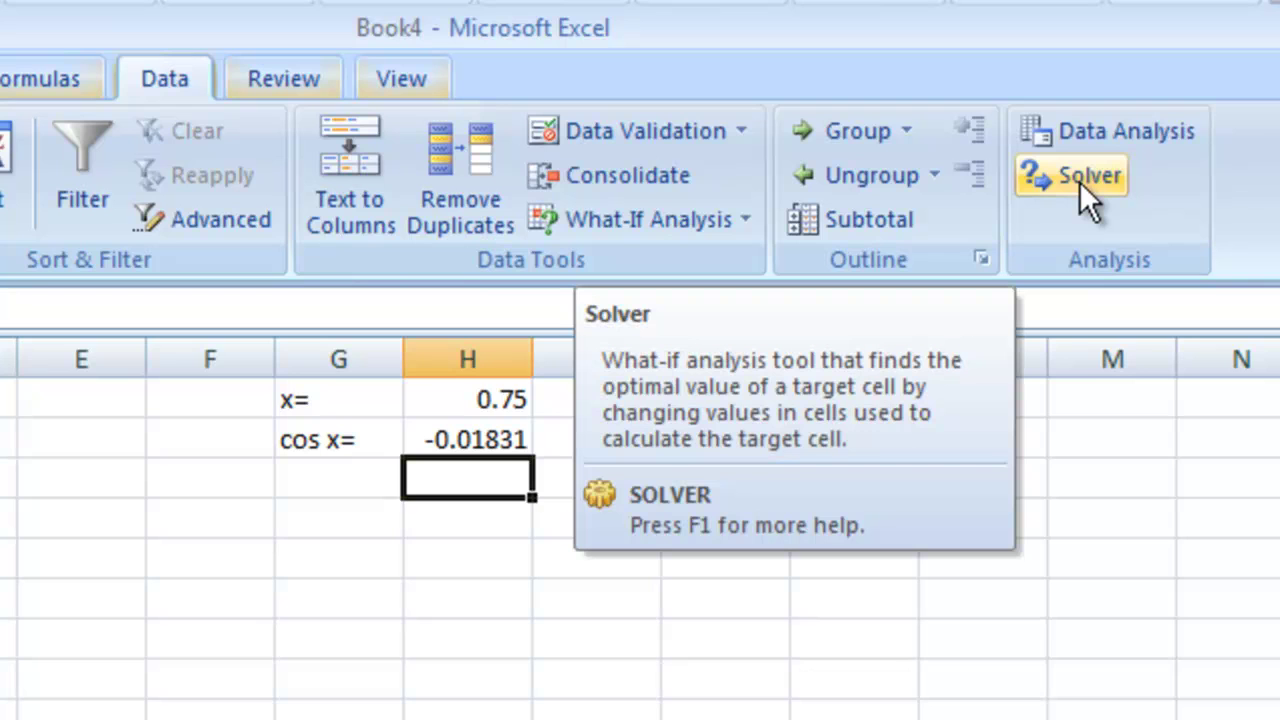
- Run Solver with target cell H2 set to a value of 0 by changing cell H1, and keep the solution
click(1079, 177)
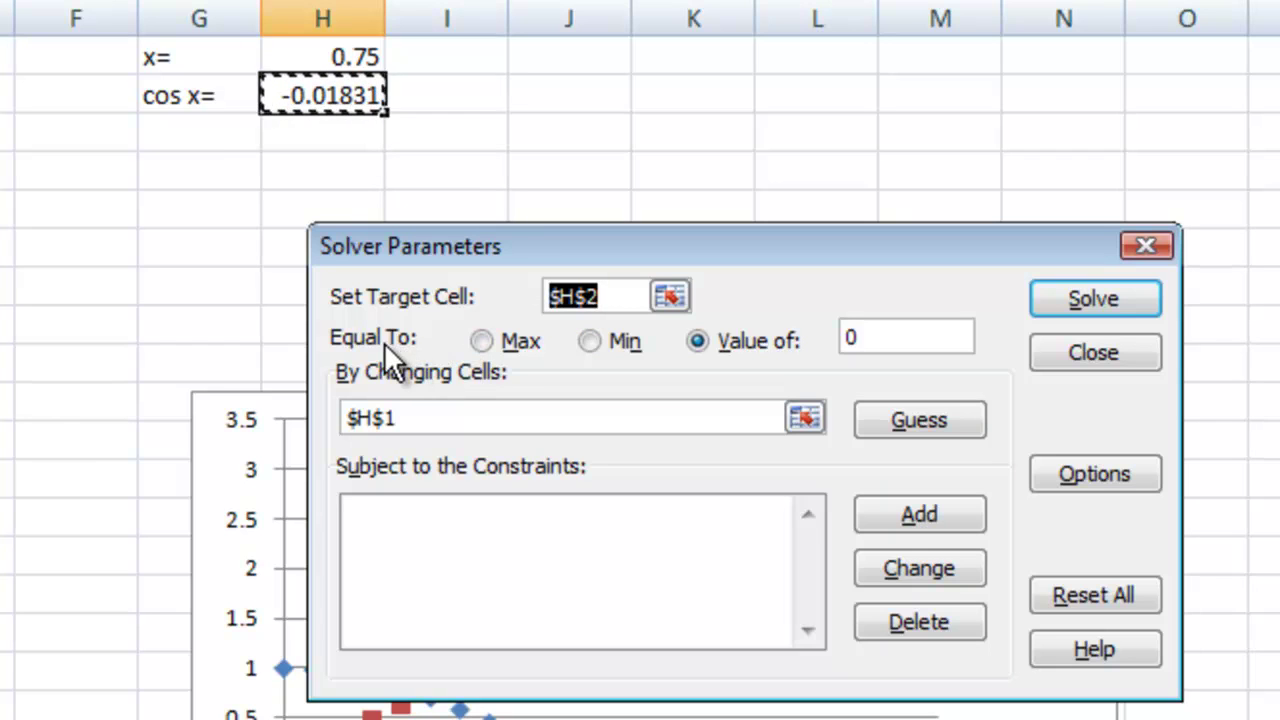
click(697, 341)
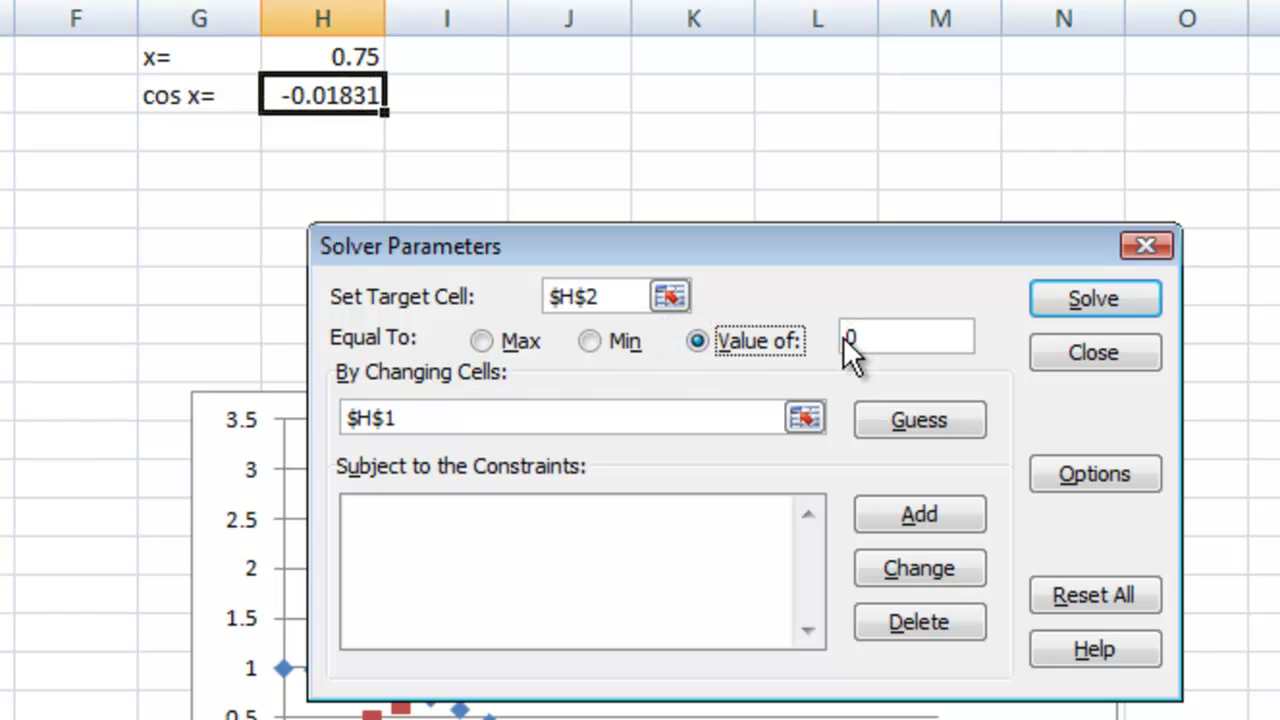
click(450, 410)
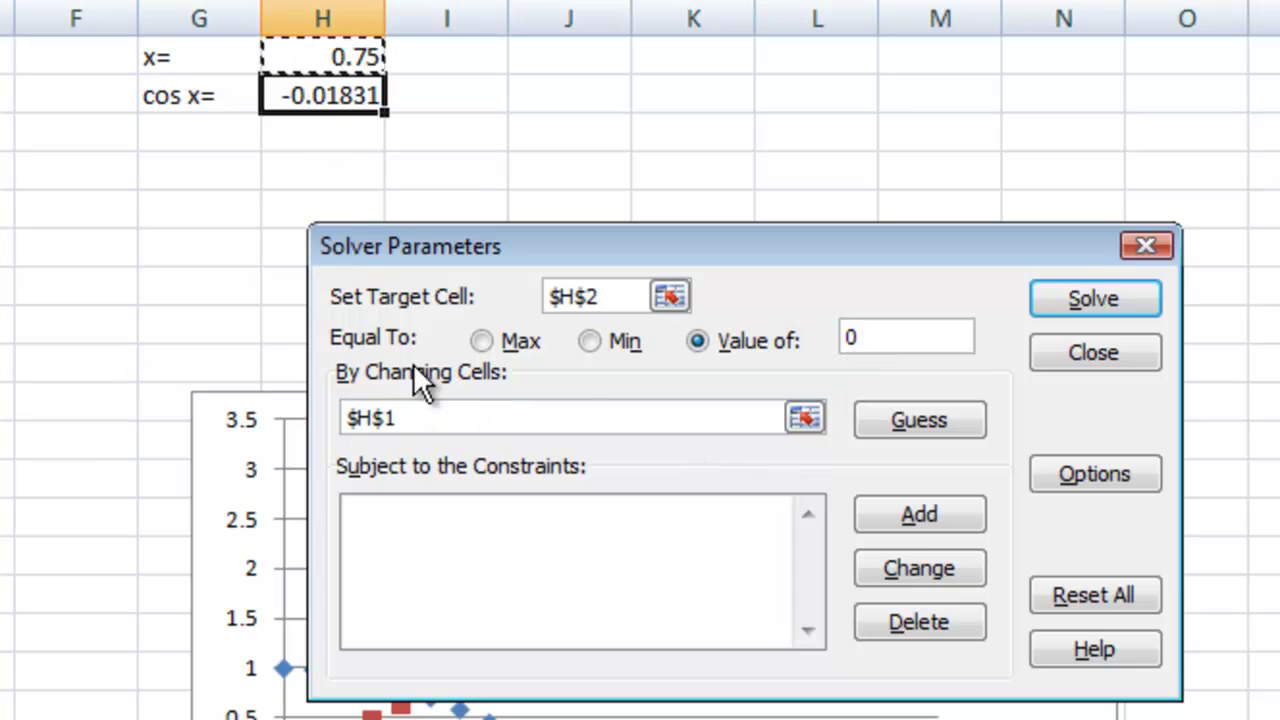
drag(497, 417, 369, 417)
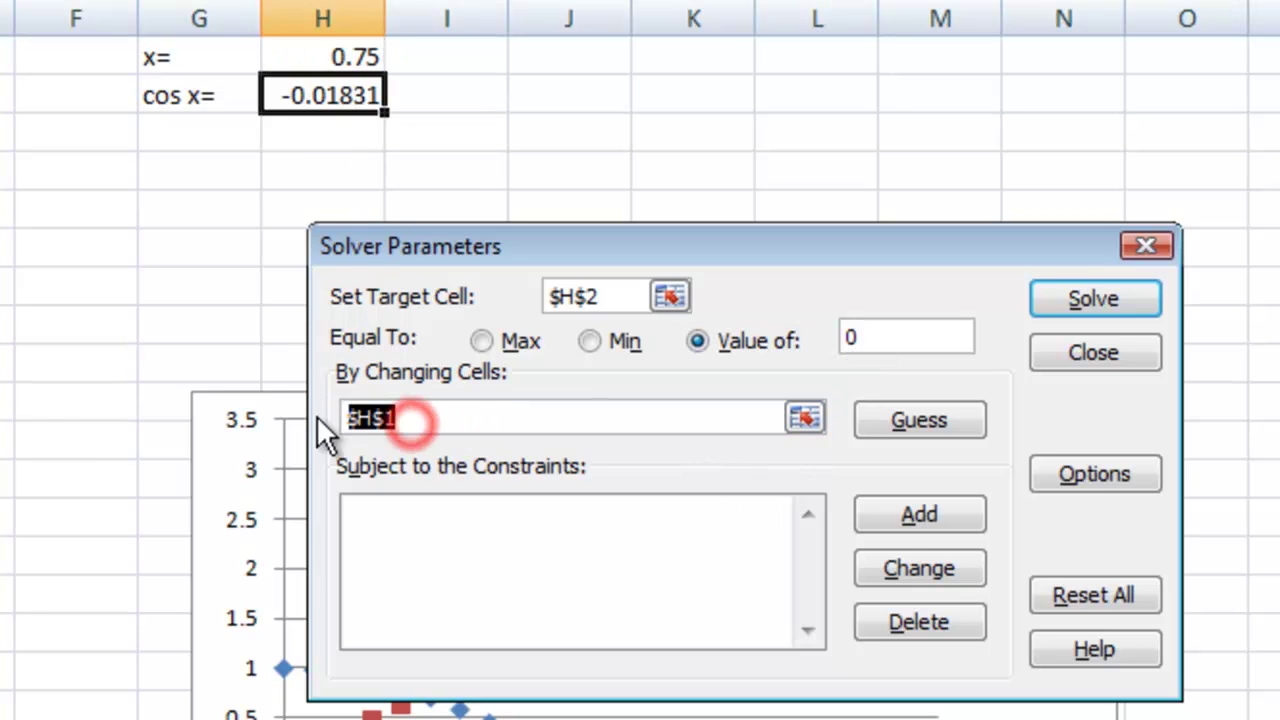
click(311, 55)
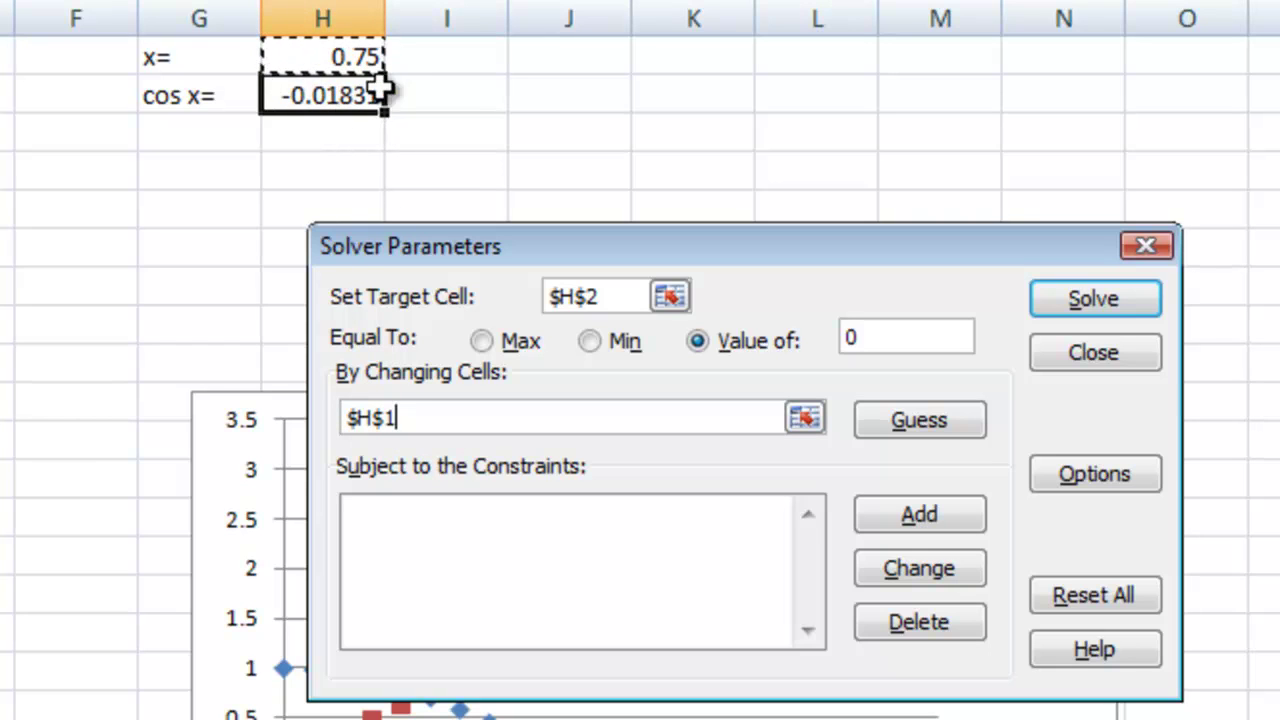
click(1082, 298)
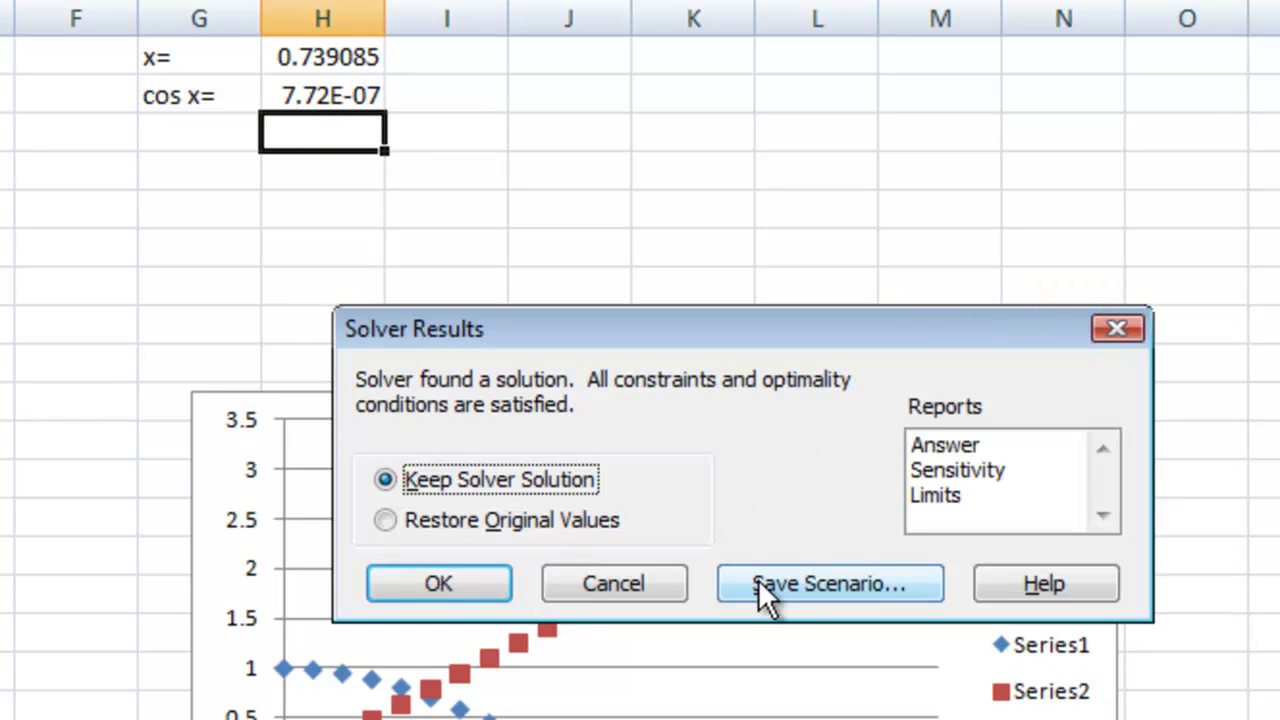
click(440, 583)
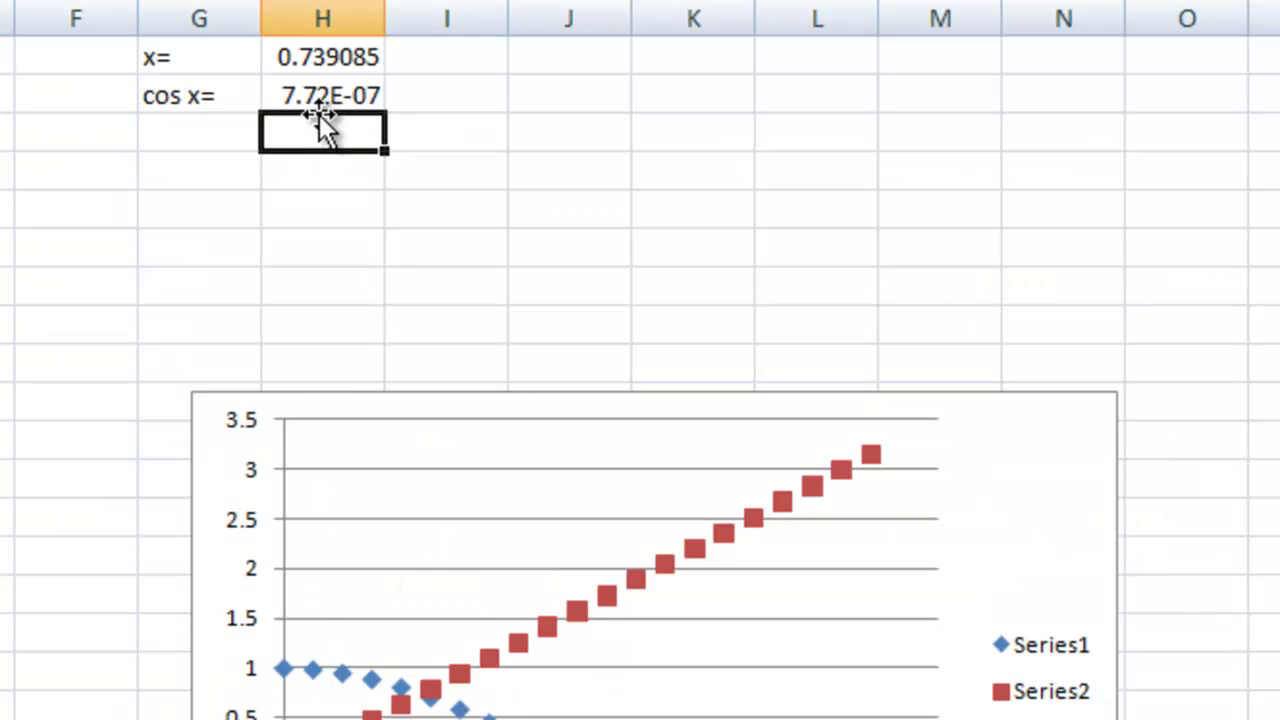